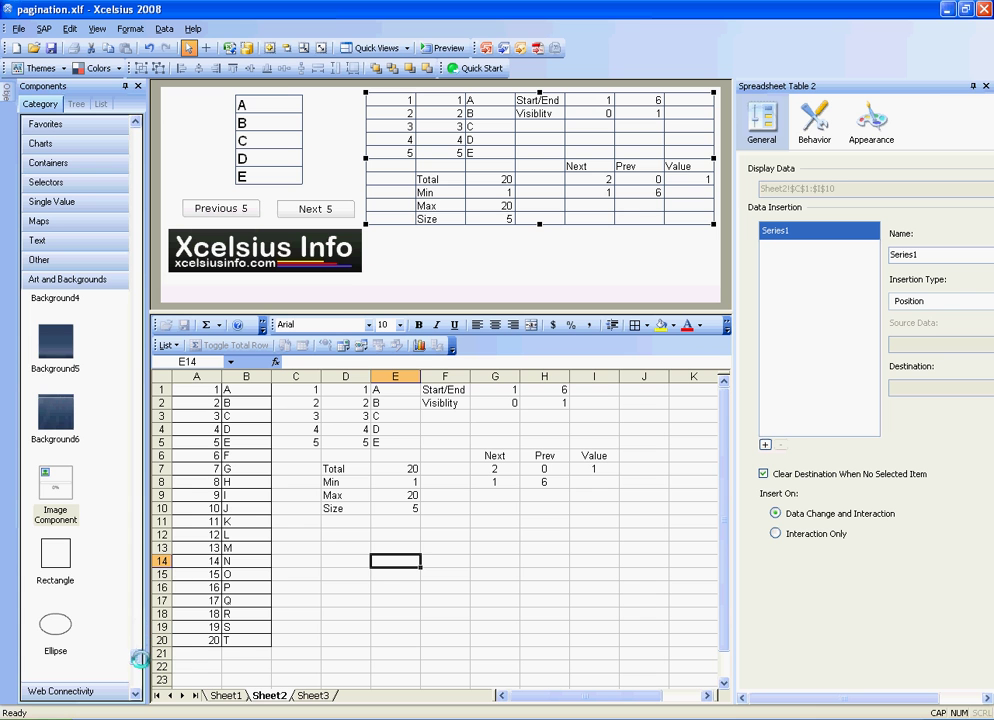
- Review the calculation range C1:I10 and the offset formula in D2, with a brief preview
left_click_drag(138, 657, 132, 163)
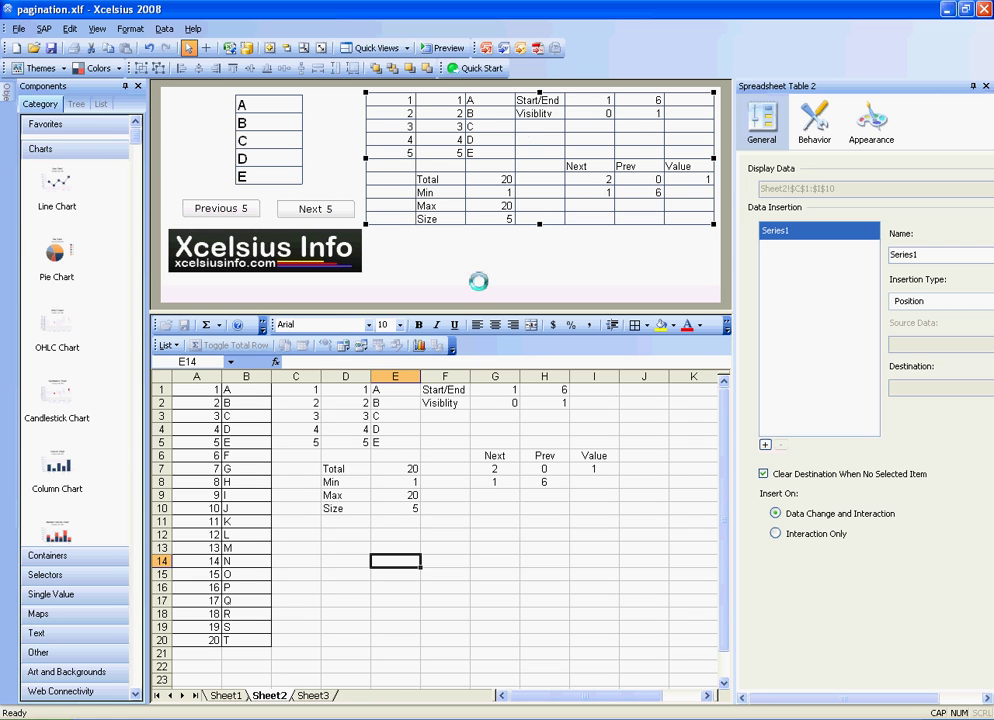
left_click_drag(327, 393, 599, 515)
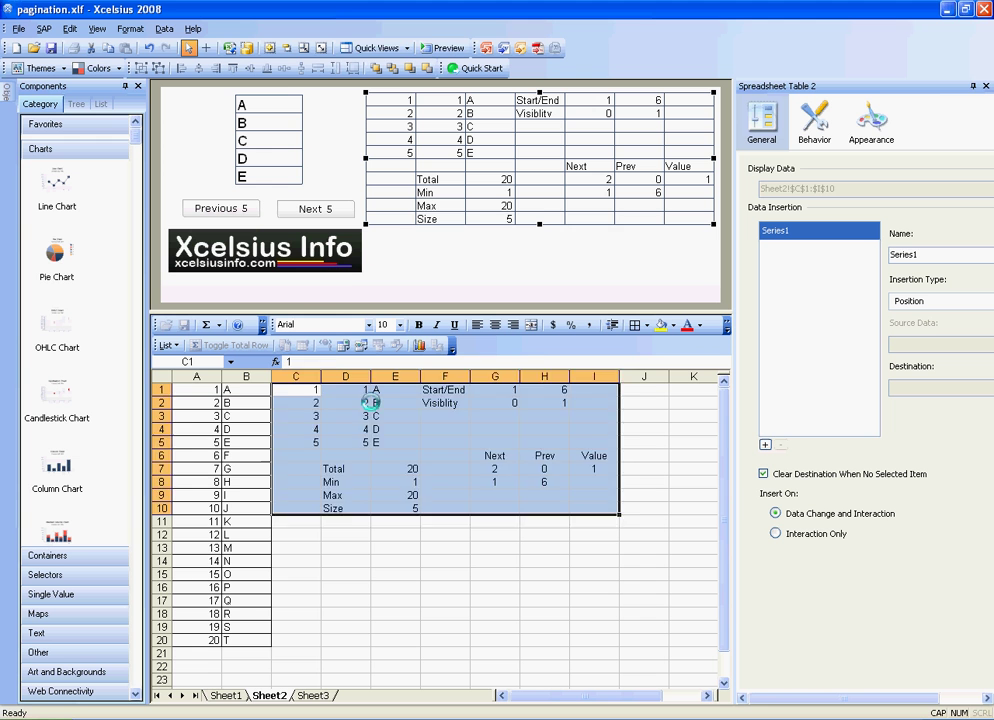
left_click(369, 402)
left_click(441, 47)
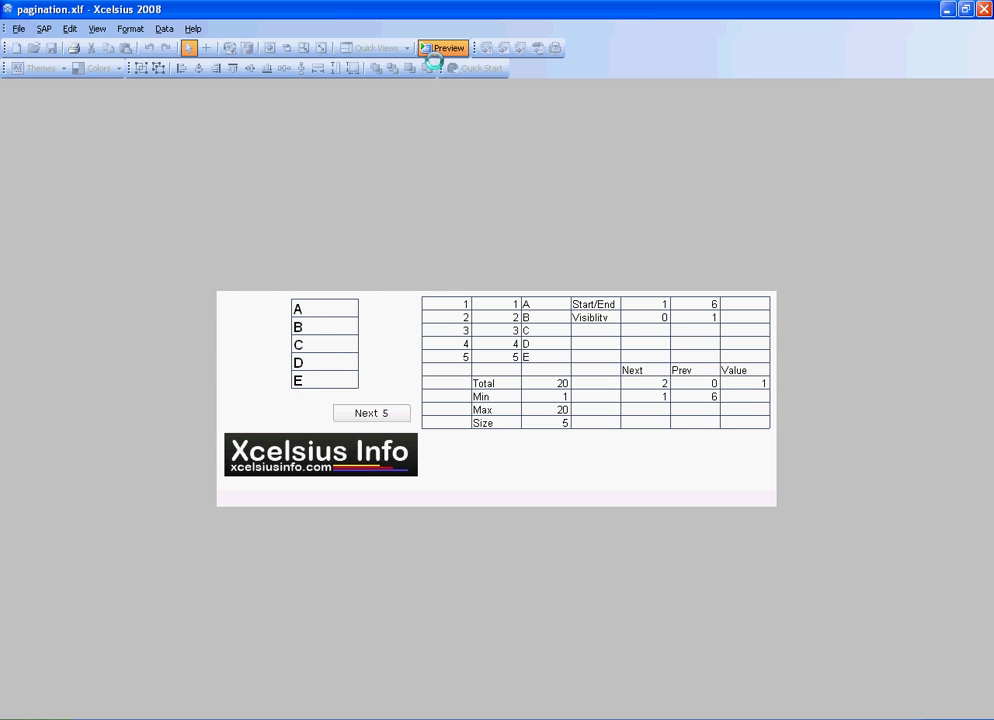
left_click(436, 50)
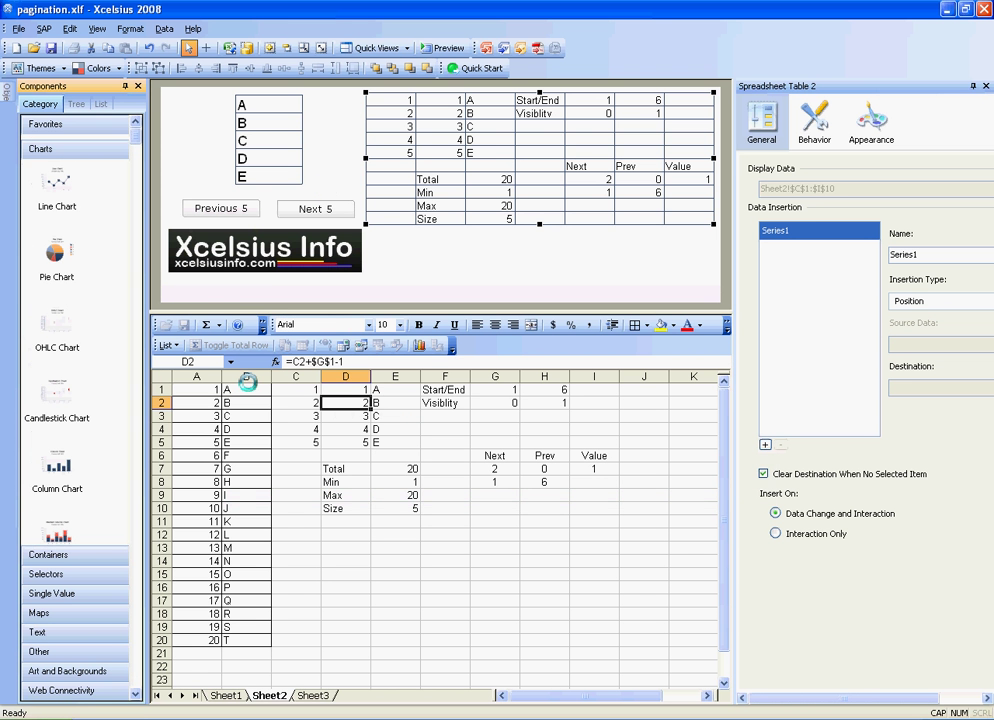
- Check the 20 items in A1:B20 and the Total, Min, Max, Size cells E7:E10, then preview
left_click_drag(205, 390, 237, 641)
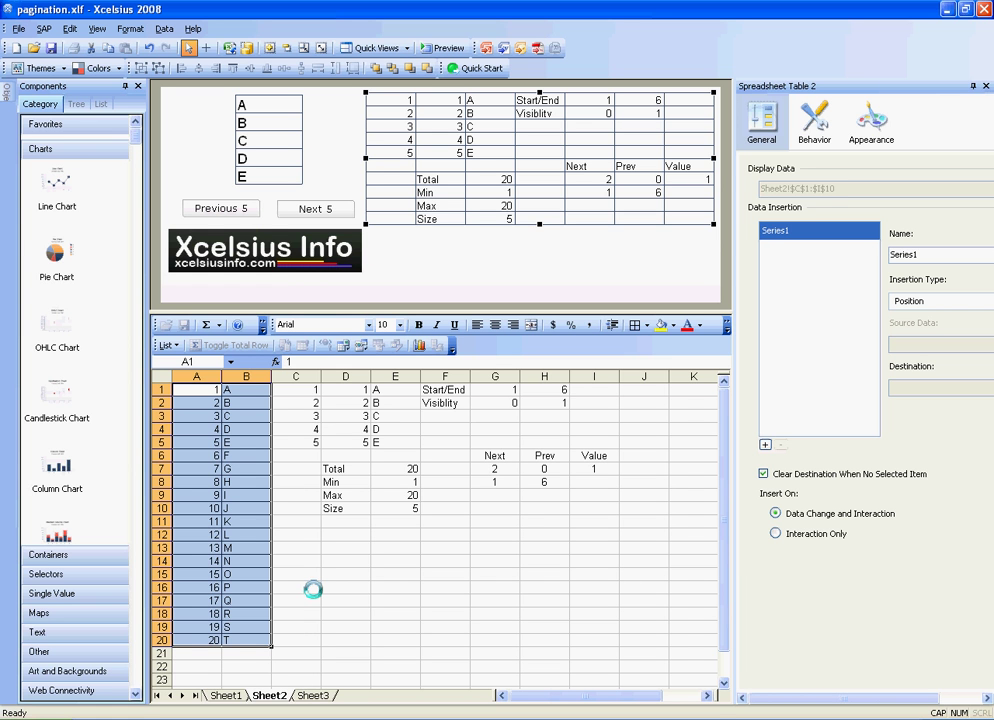
left_click(312, 590)
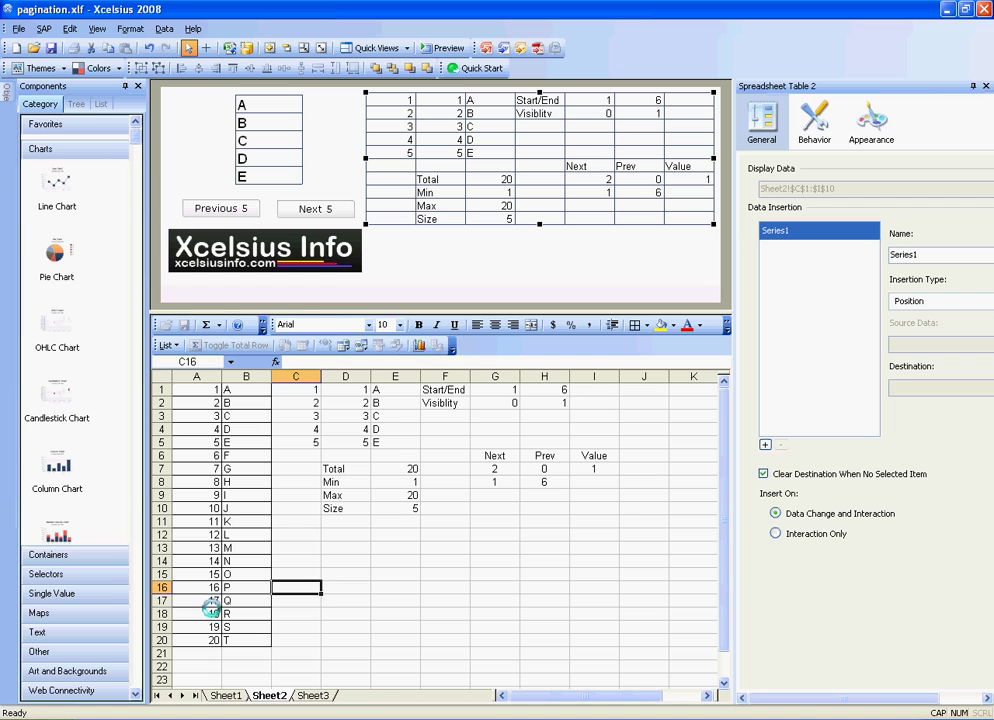
left_click(400, 469)
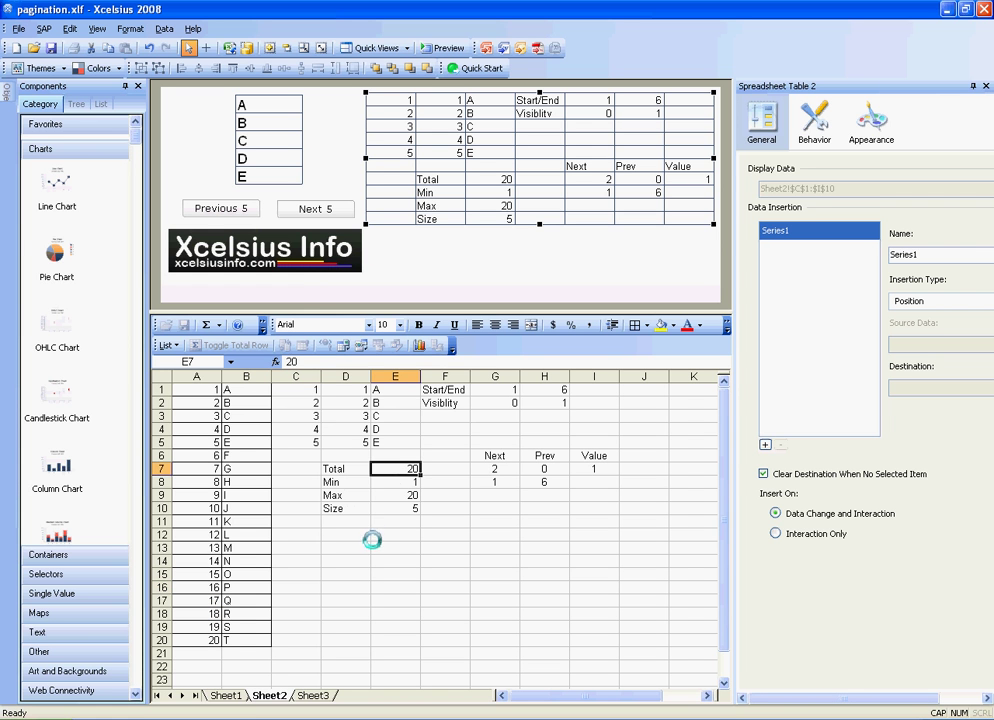
left_click(394, 484)
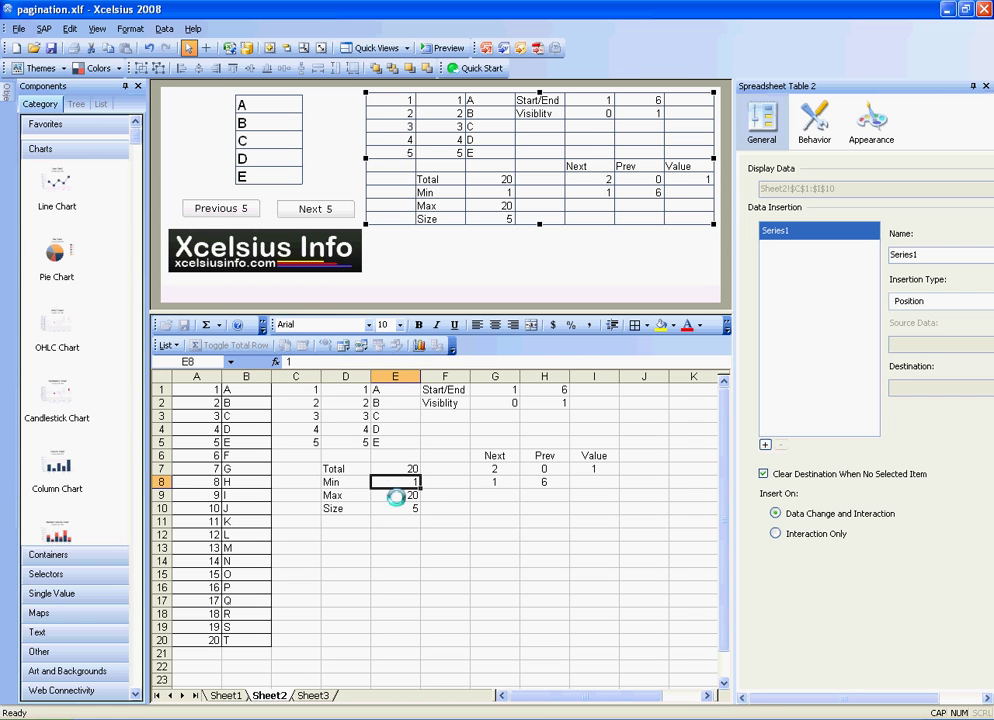
left_click(397, 496)
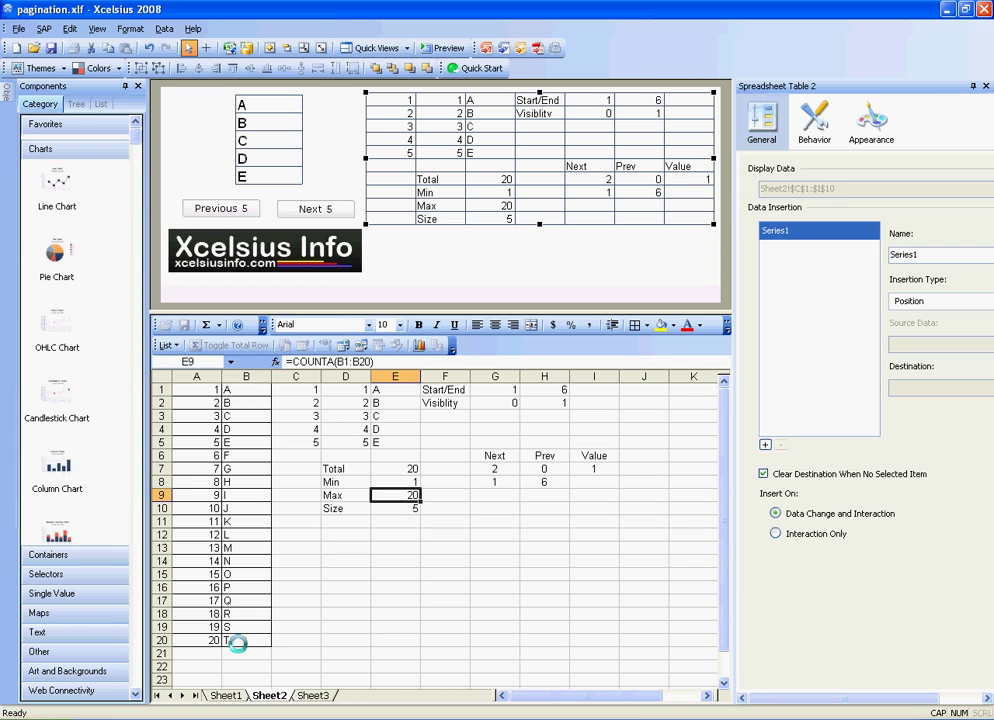
left_click(400, 510)
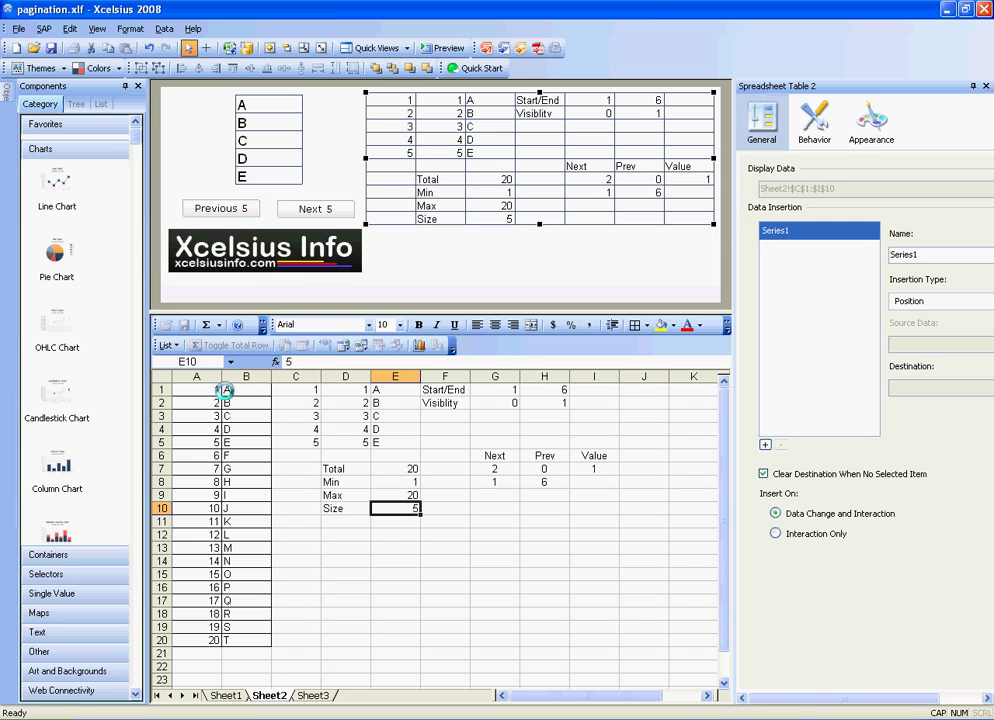
left_click_drag(240, 389, 234, 640)
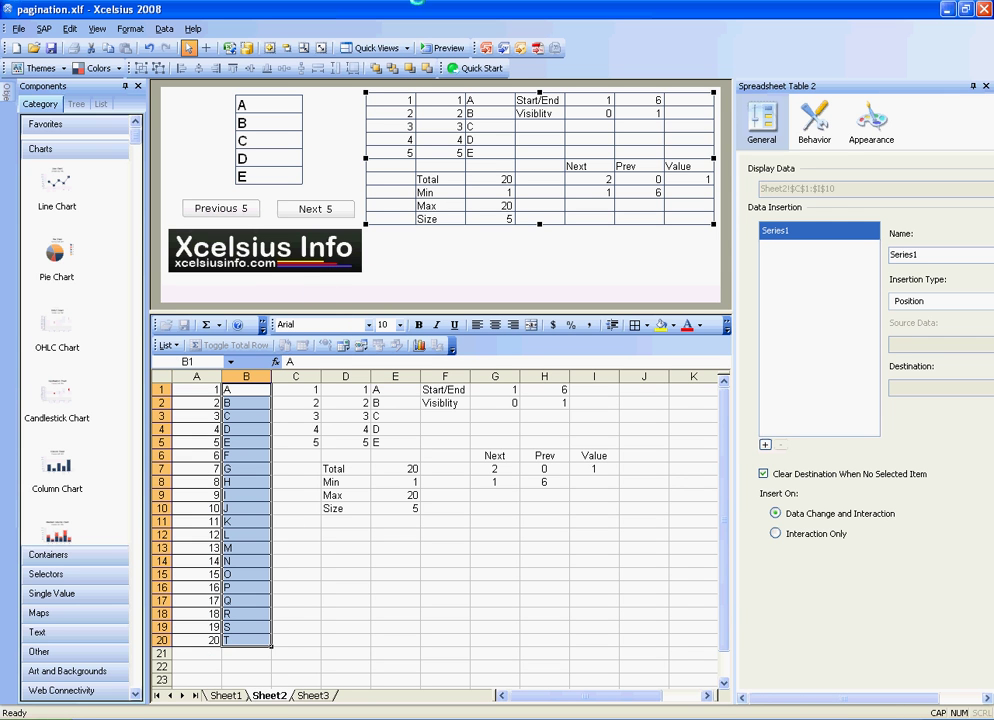
left_click(444, 49)
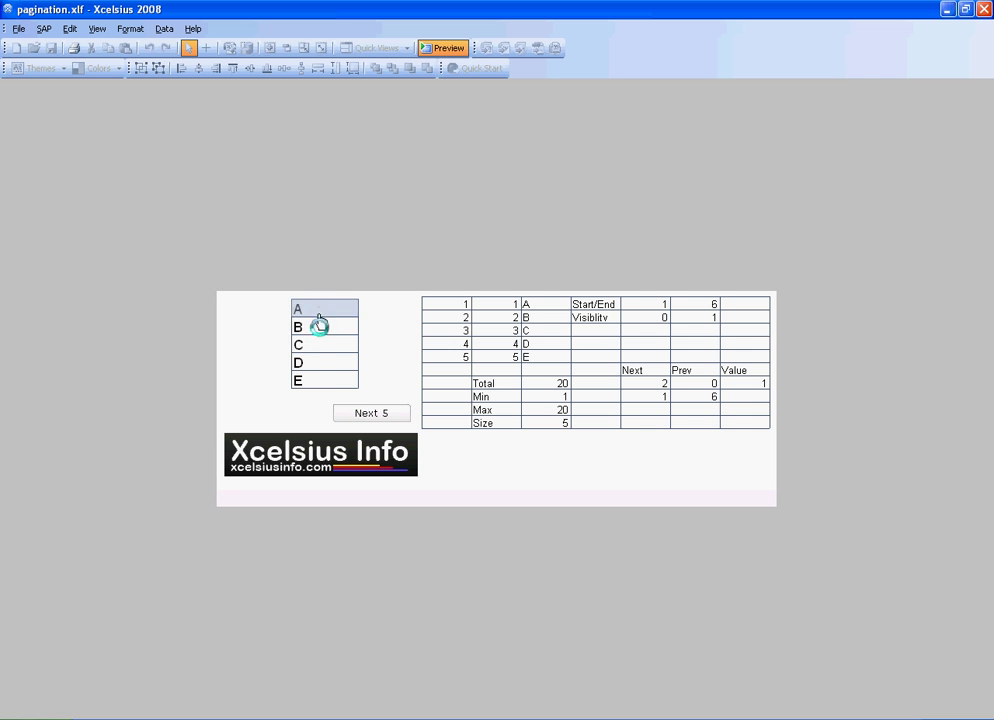
- Page forward with Next 5 to items P–T, then back with Previous 5 to A–E
left_click(373, 413)
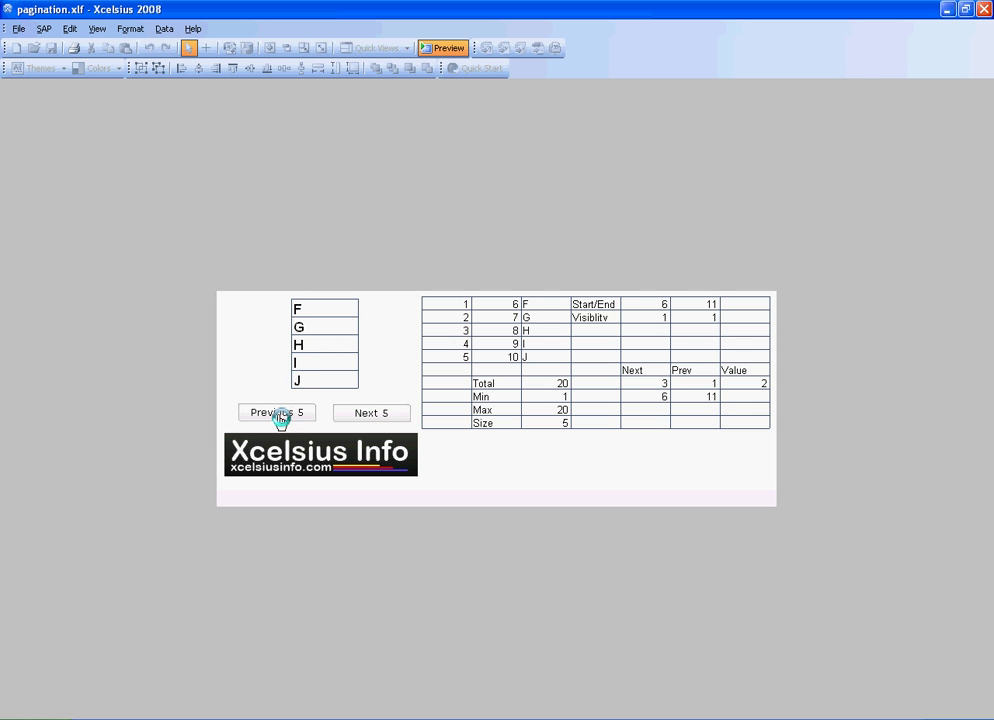
left_click(365, 416)
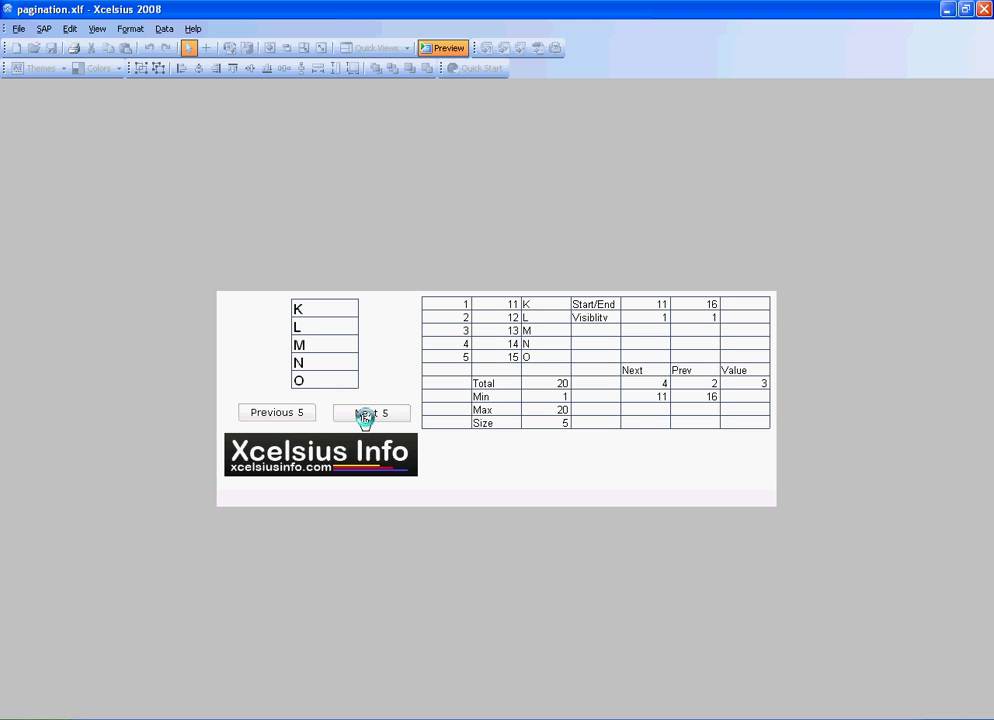
left_click(365, 416)
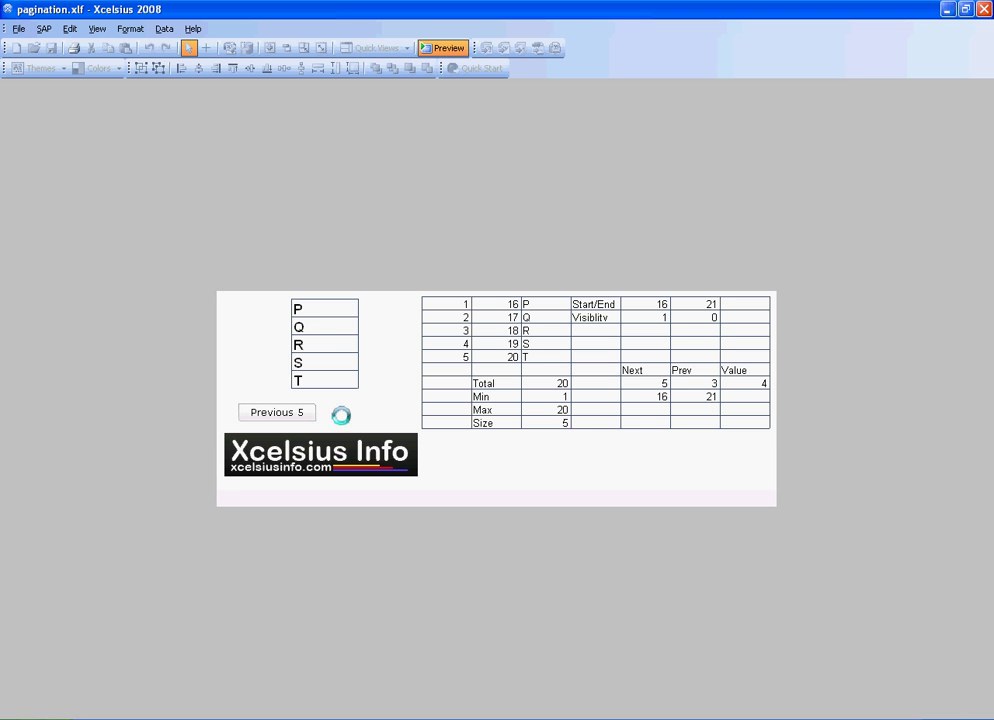
left_click(304, 416)
left_click(304, 416)
left_click(304, 416)
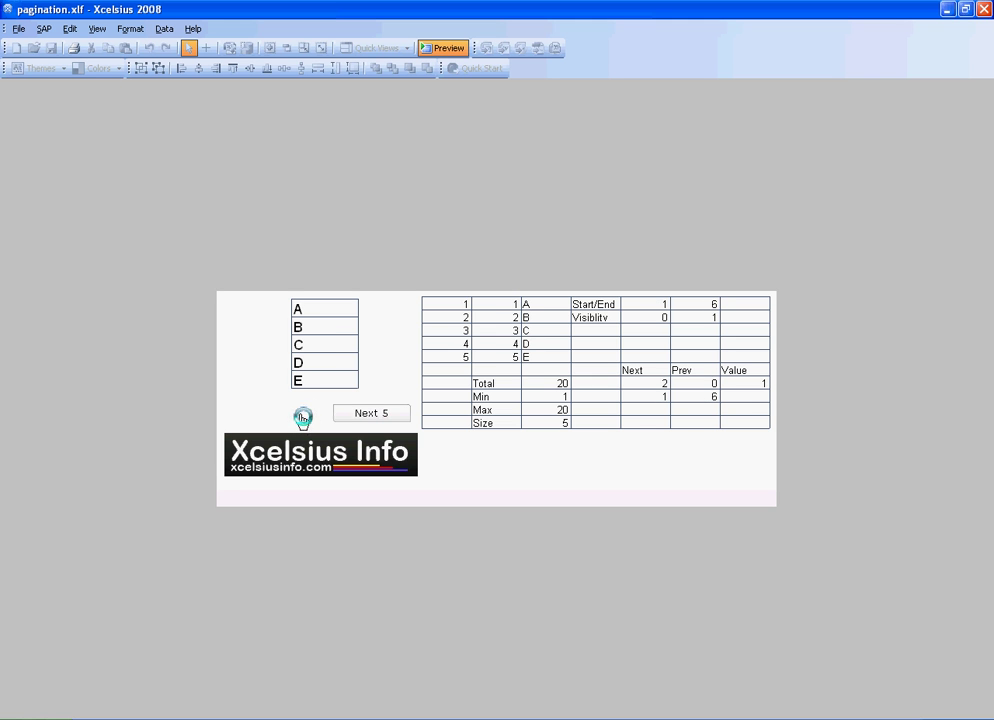
- Repeat the paging test: forward to P–T, then back to the first page A–E
left_click(393, 415)
left_click(393, 415)
left_click(393, 415)
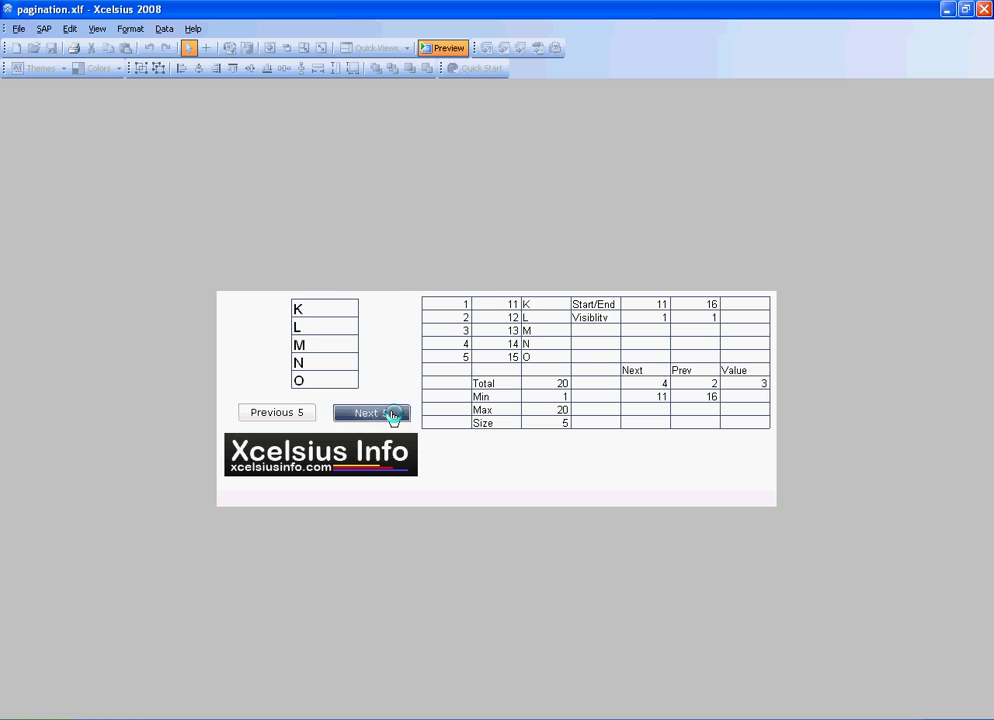
left_click(306, 412)
double_click(306, 412)
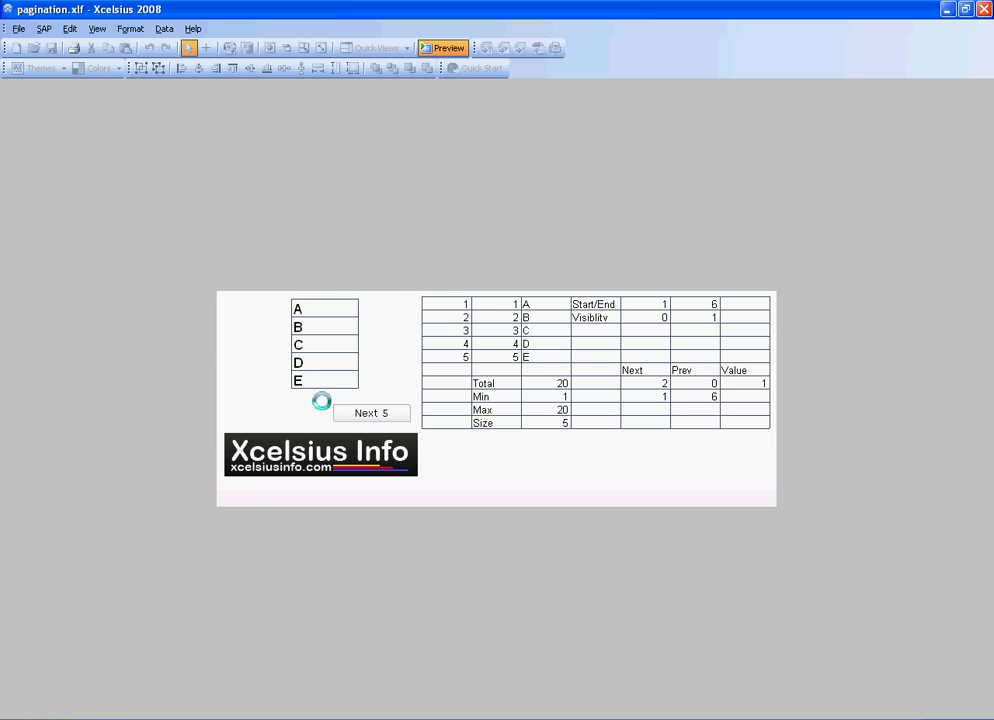
left_click(450, 50)
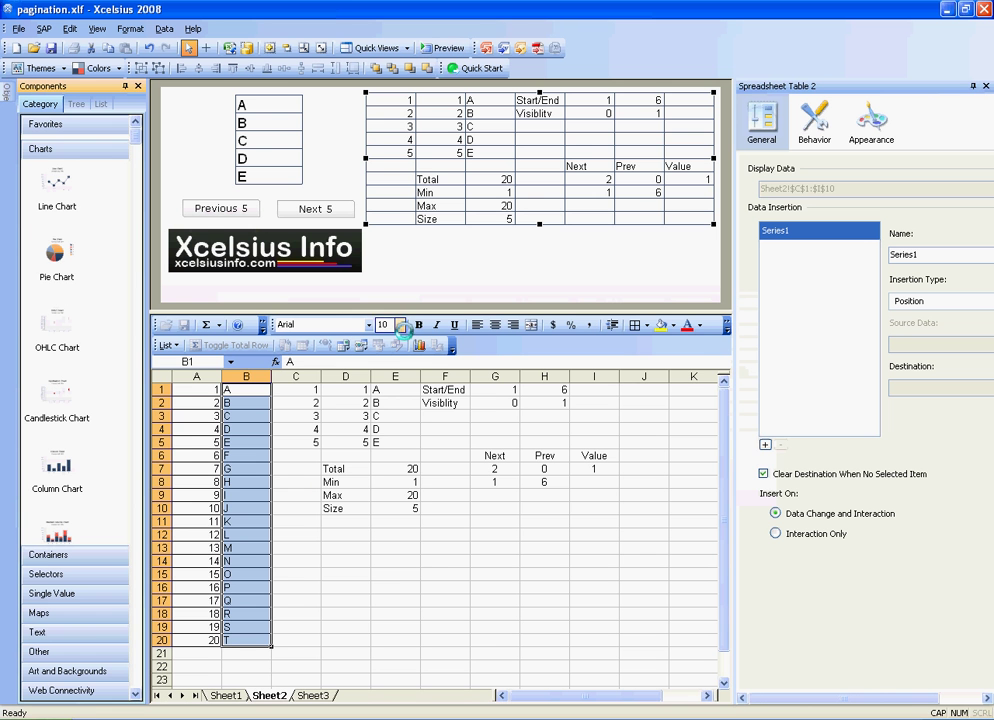
mouse_move(300, 389)
left_mouse_down()
mouse_move(295, 452)
mouse_move(302, 404)
left_mouse_up()
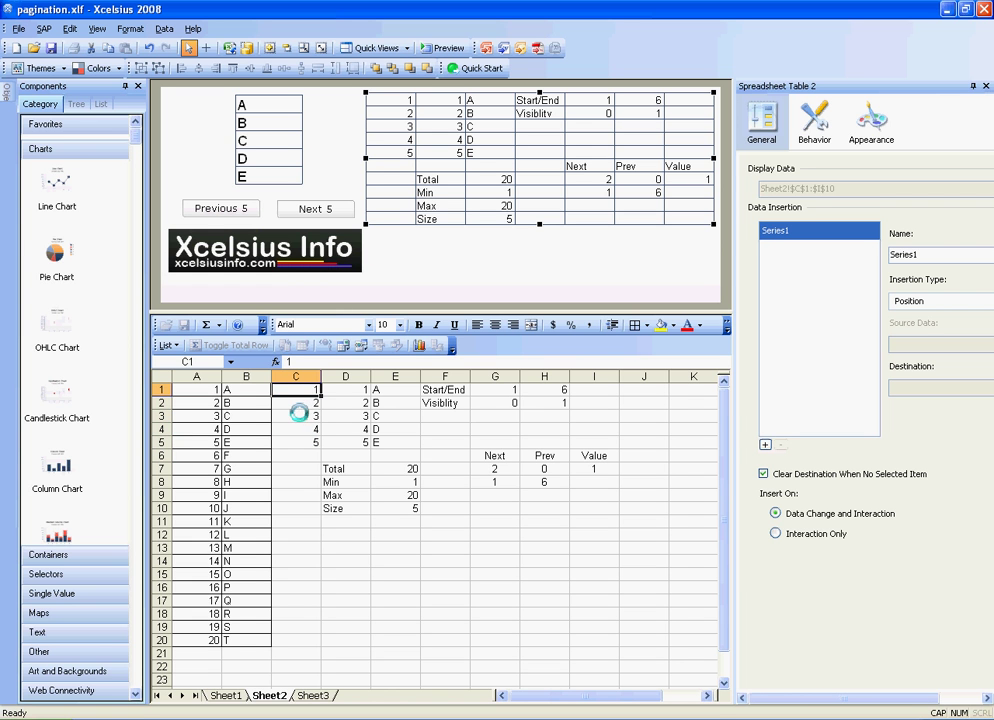
key("Right")
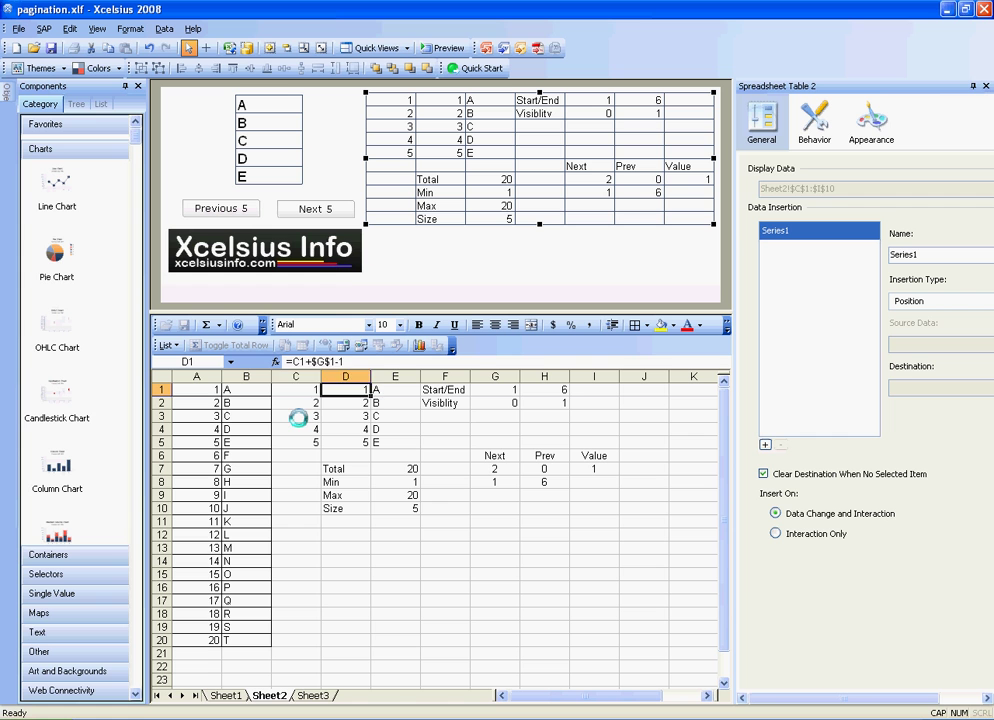
key("Left")
key("Right")
key("Right")
key("Left")
left_click(353, 405)
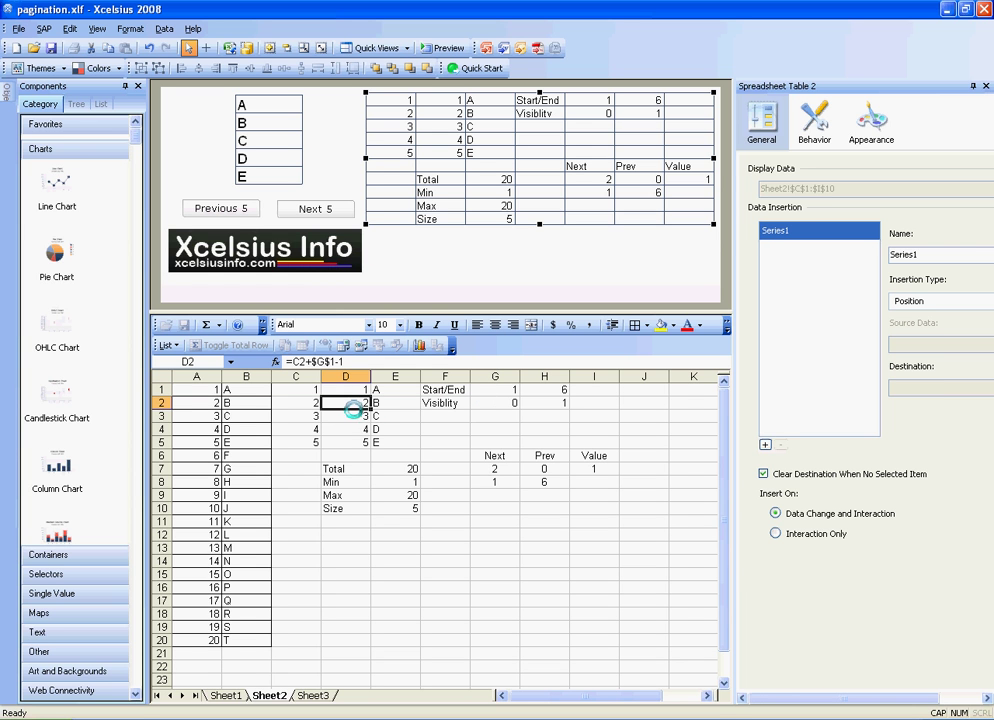
left_click(353, 411)
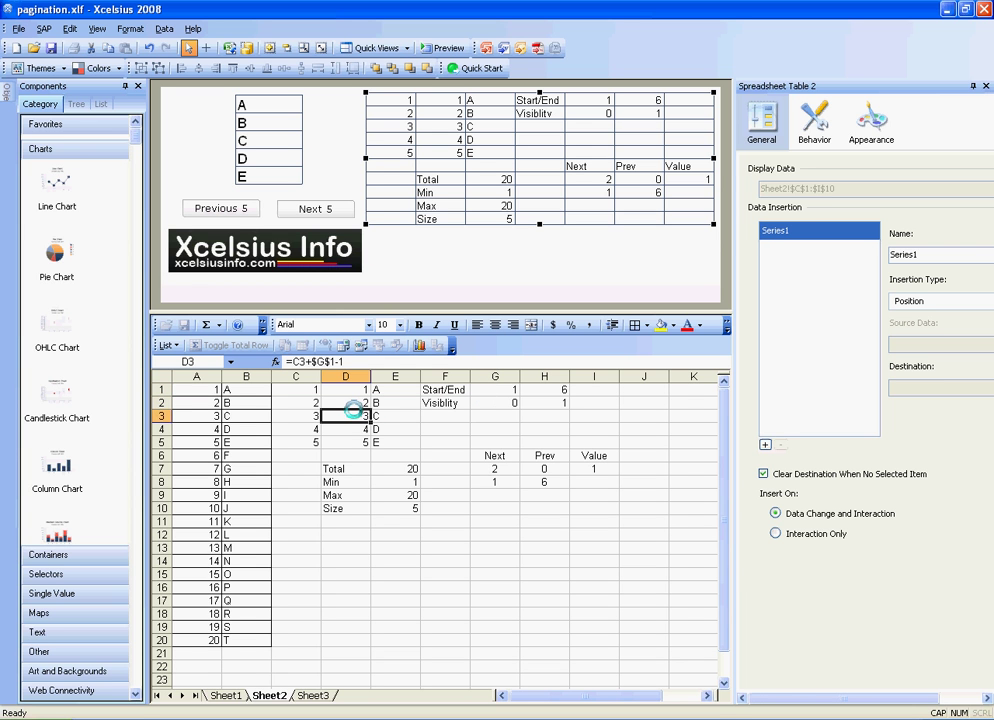
key("Down")
key("Down")
key("Down")
key("Up")
key("Up")
key("Up")
key("Up")
key("Up")
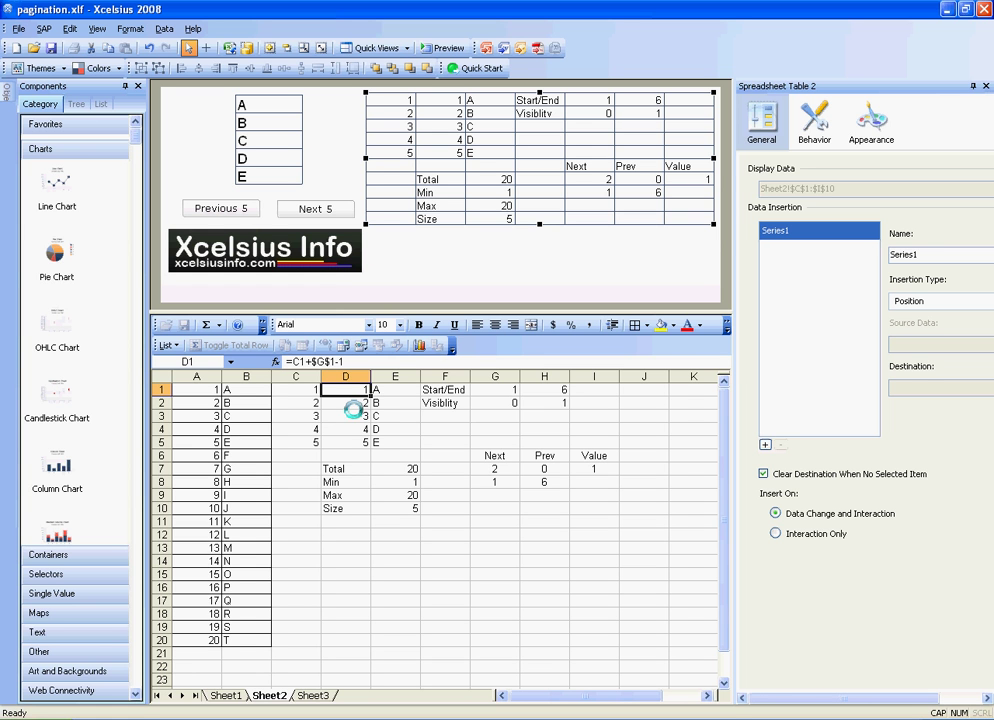
left_click(388, 390)
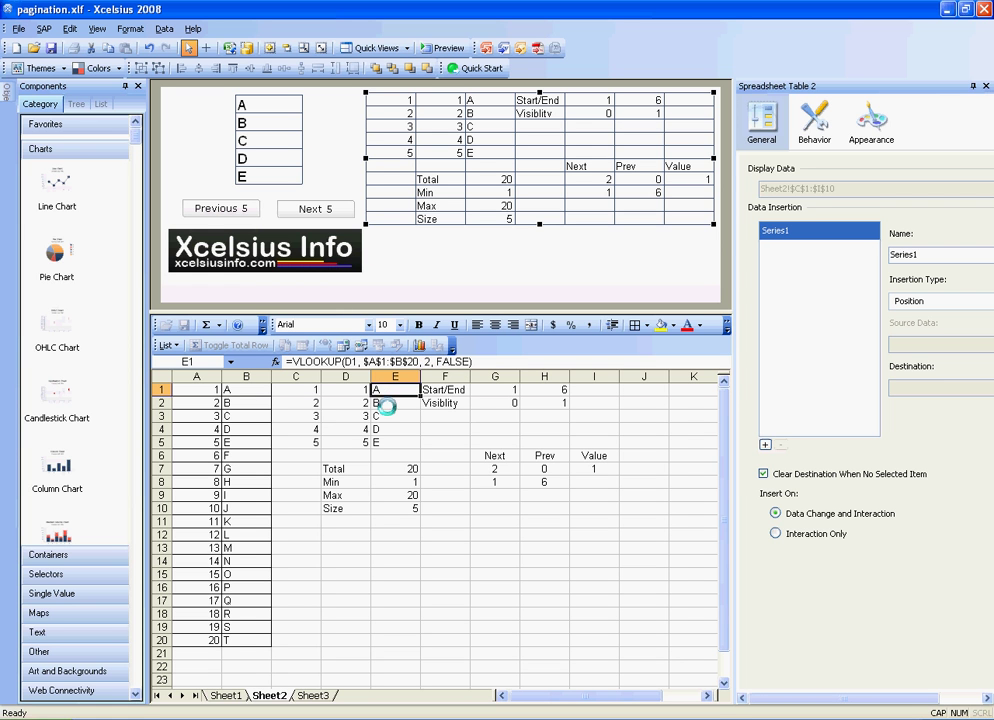
left_click(386, 406)
key("Down")
key("Down")
key("Down")
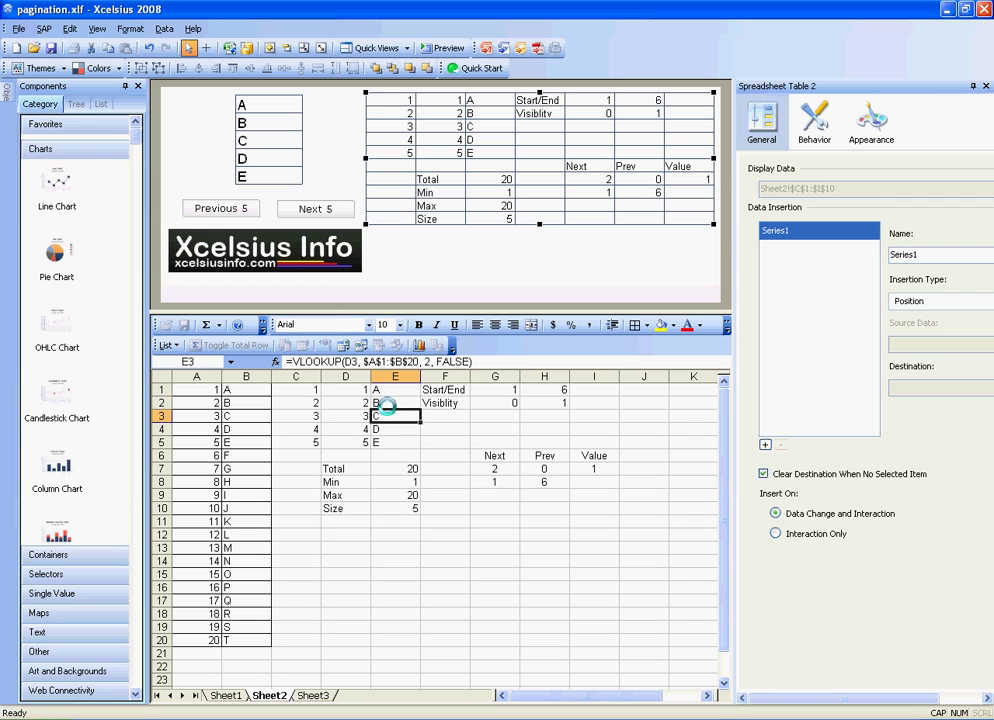
key("Left")
key("Right")
key("Up")
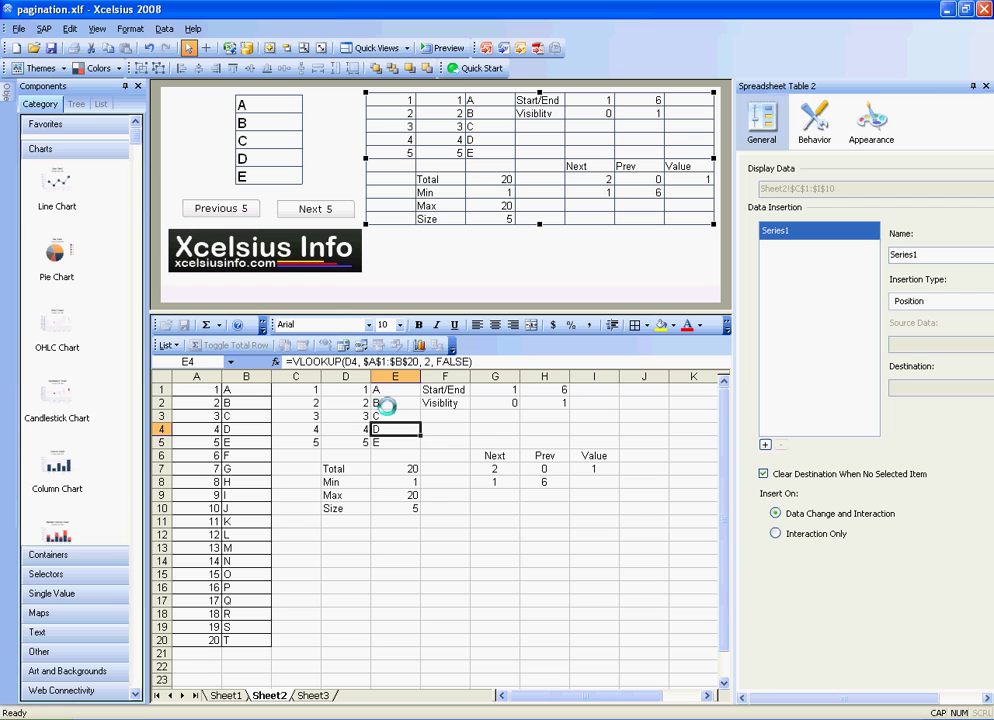
key("Up")
key("Up")
key("Down")
key("Down")
key("Down")
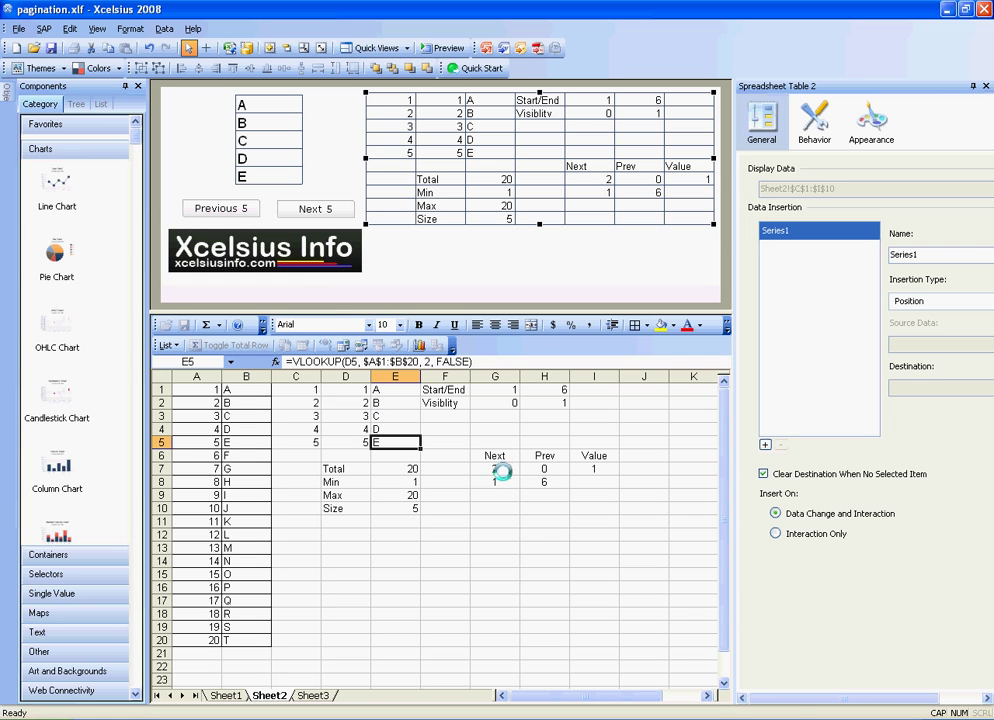
left_click(500, 416)
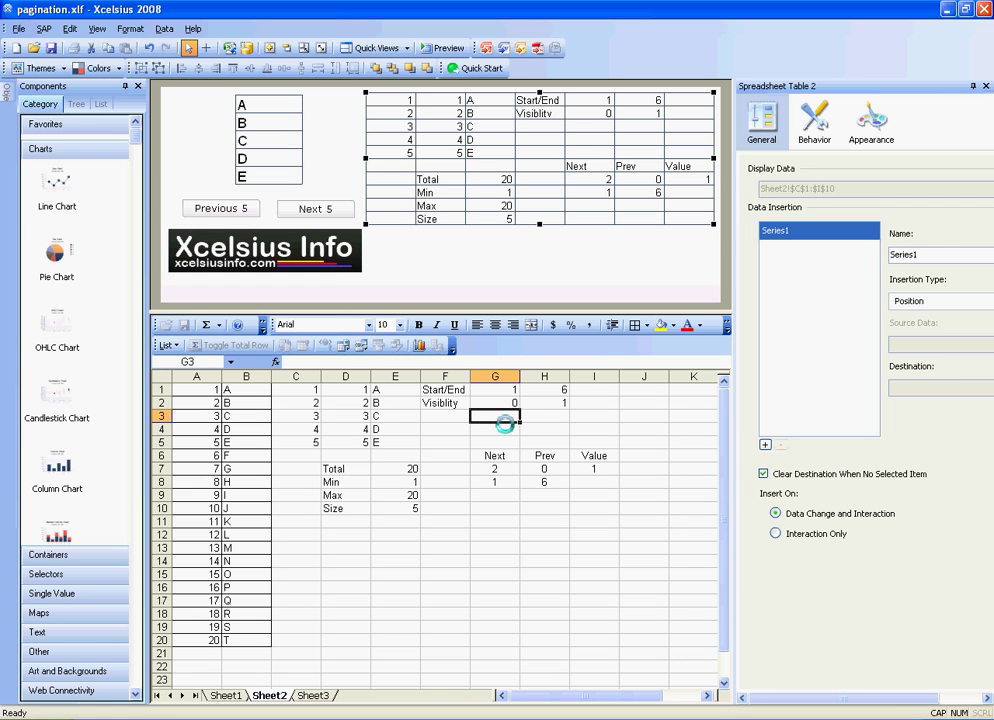
left_click(505, 457)
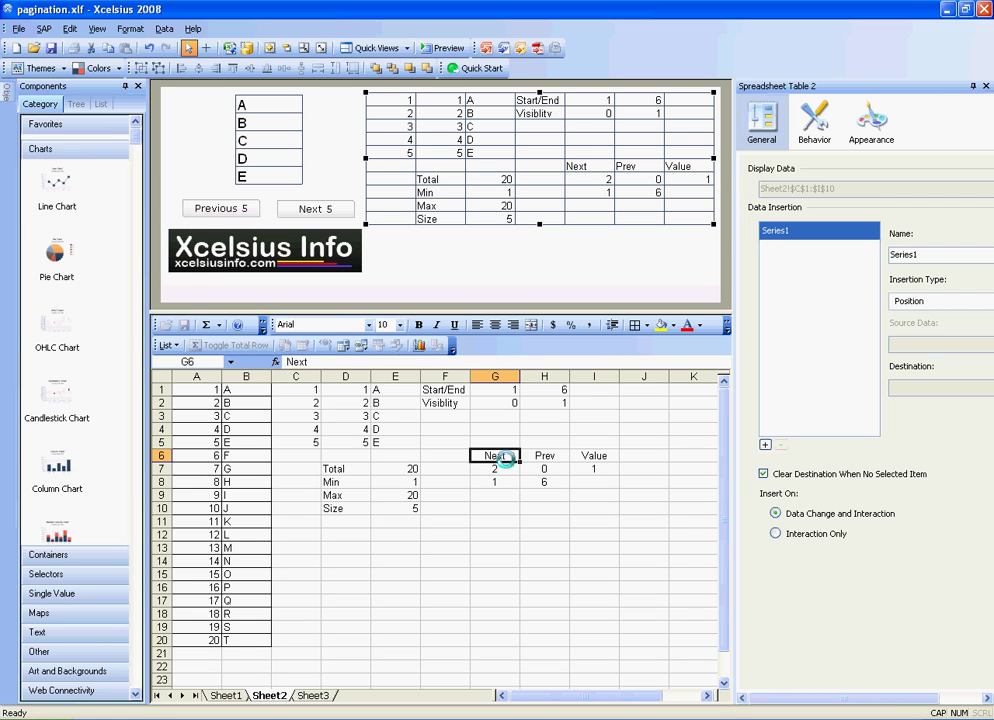
left_click(545, 457)
left_click(505, 457)
left_click(527, 458)
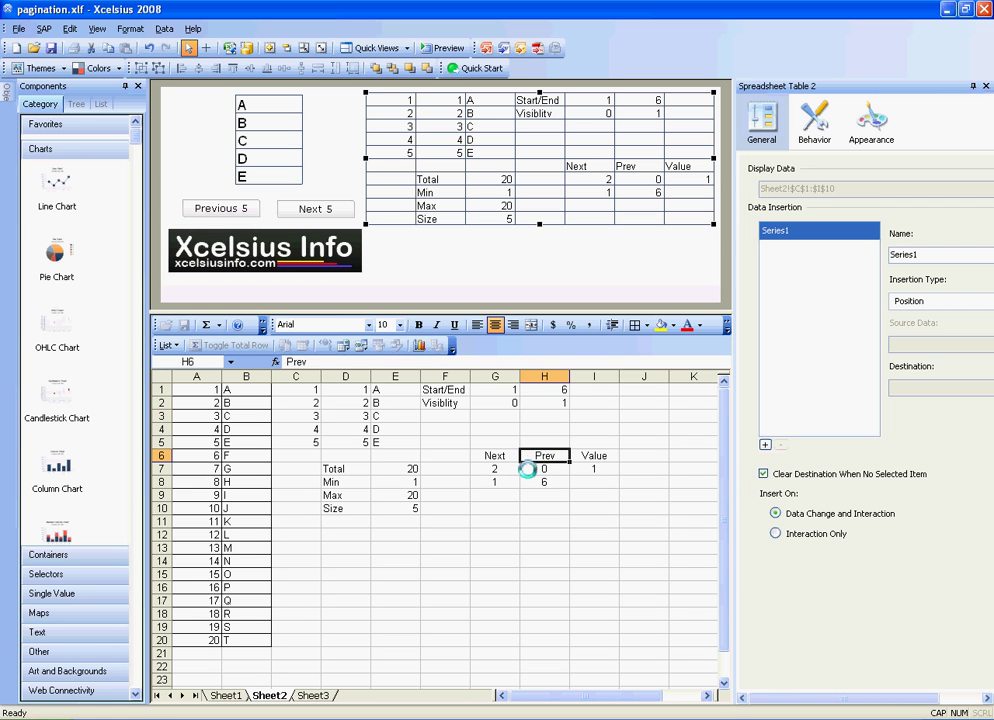
left_click(536, 469)
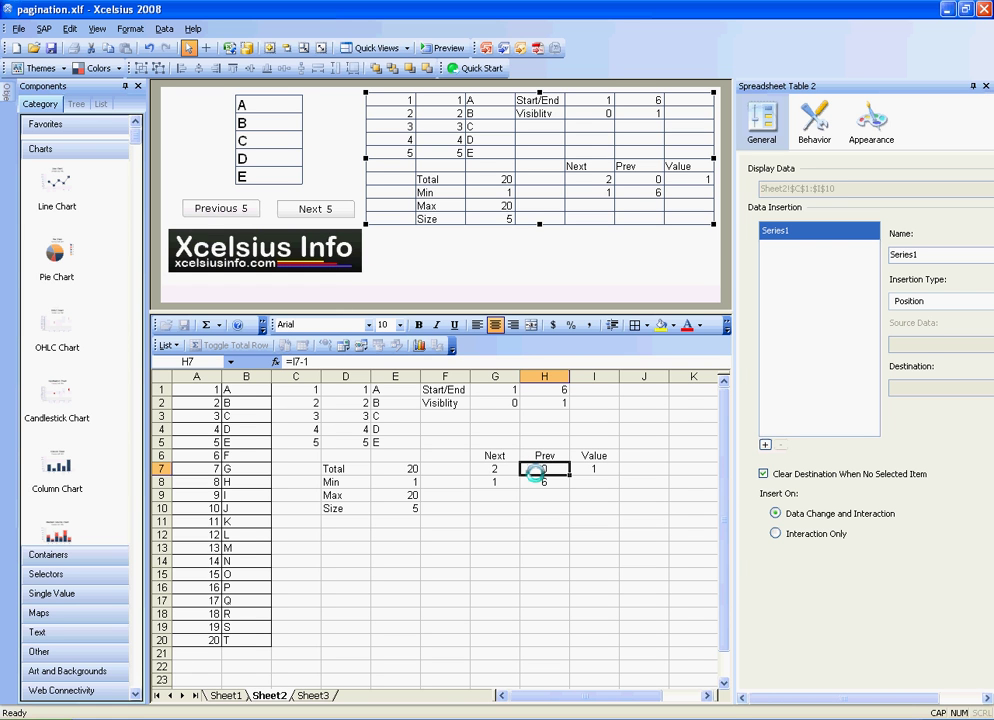
left_click(601, 469)
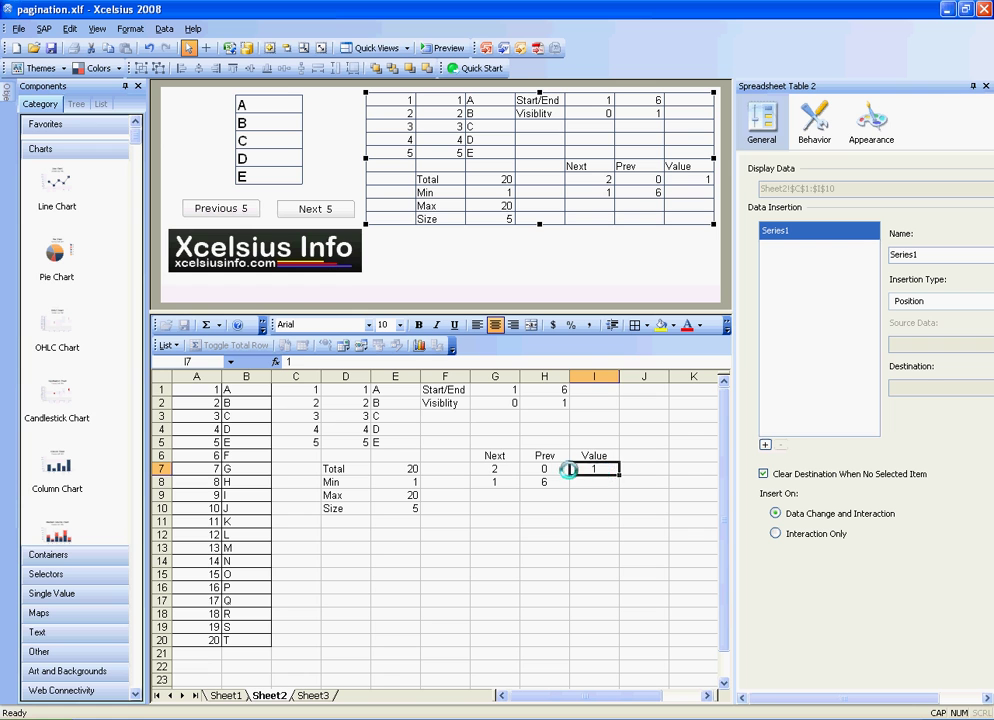
left_click(558, 469)
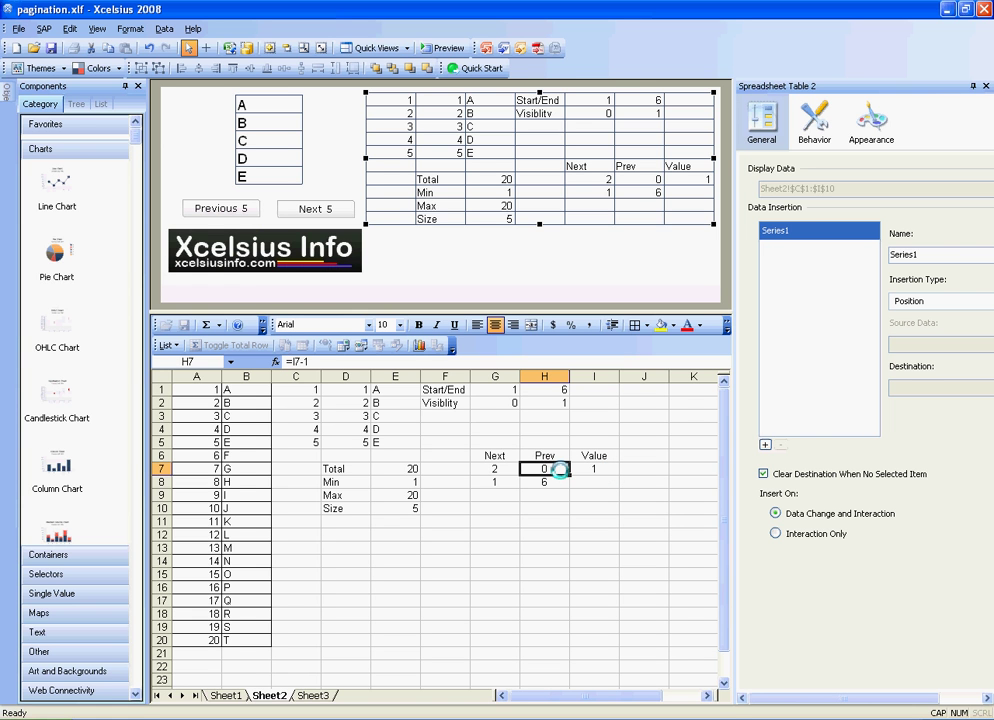
left_click(507, 469)
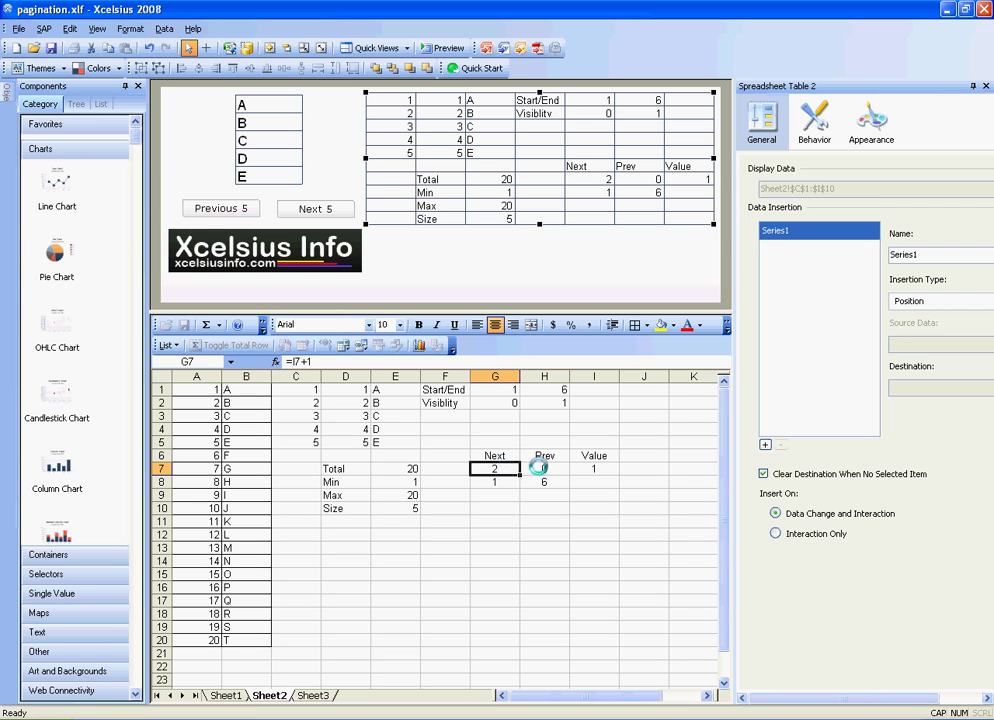
left_click(541, 469)
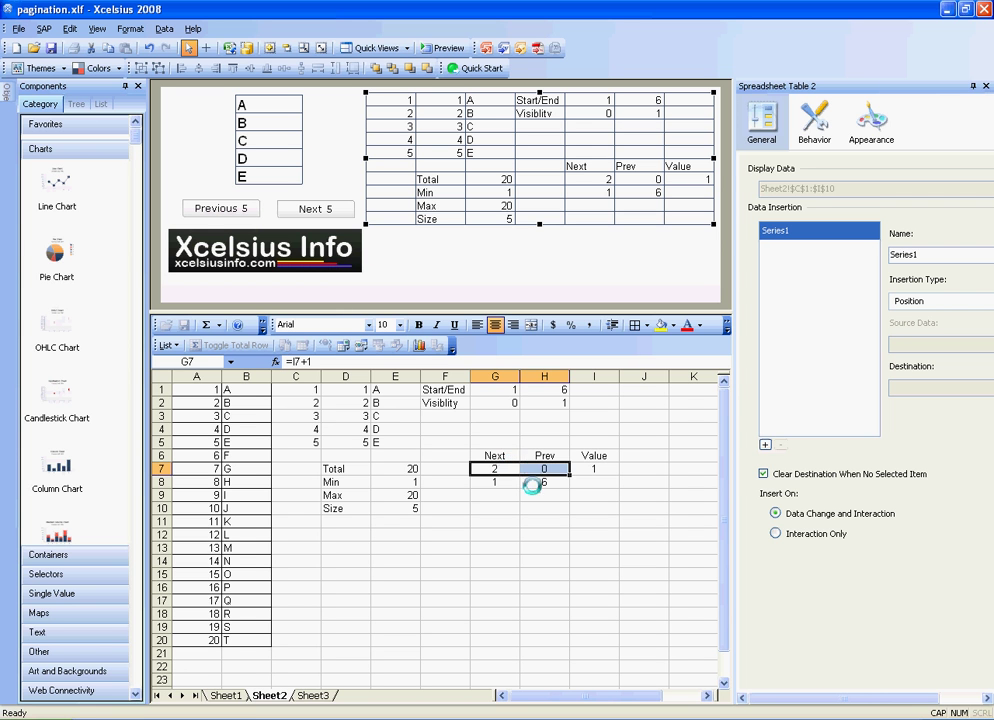
left_click(533, 482)
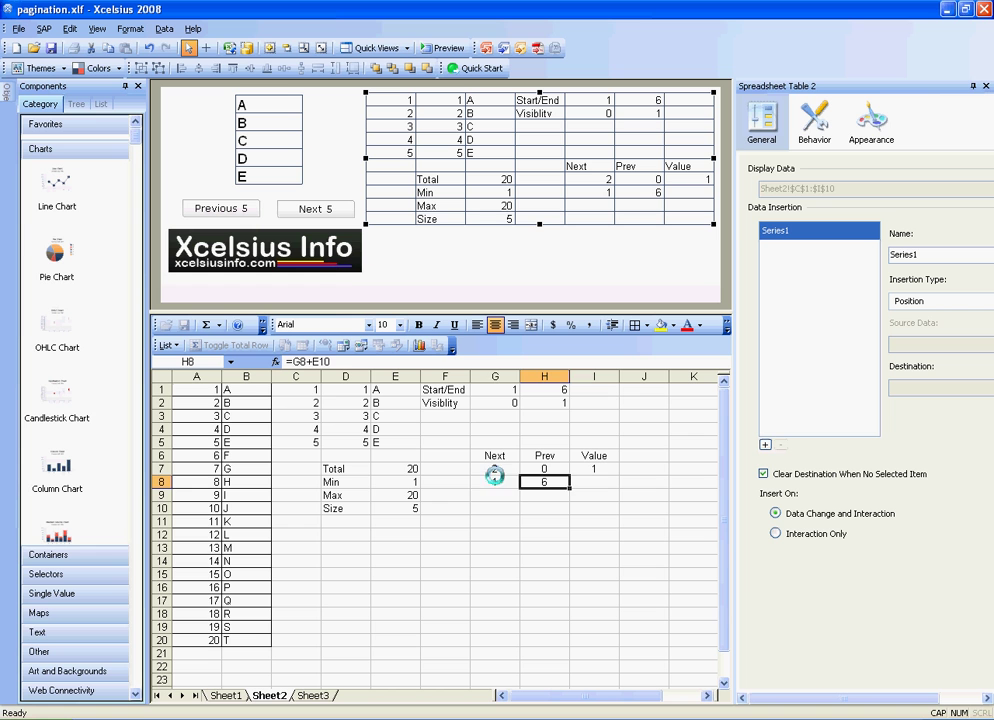
key("Left")
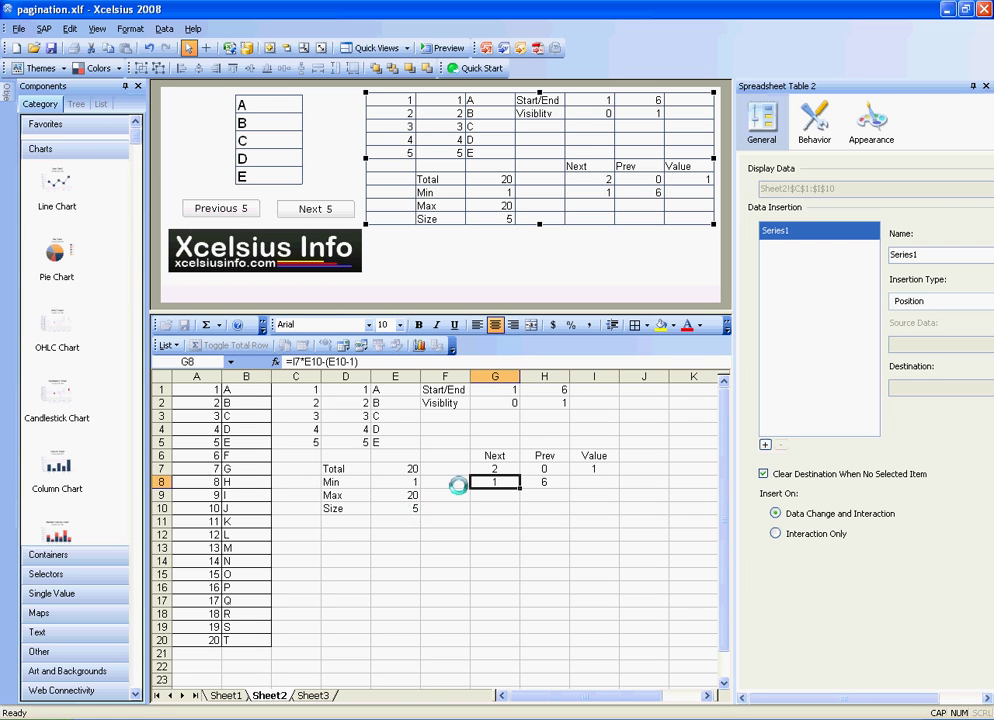
left_click_drag(493, 488, 537, 492)
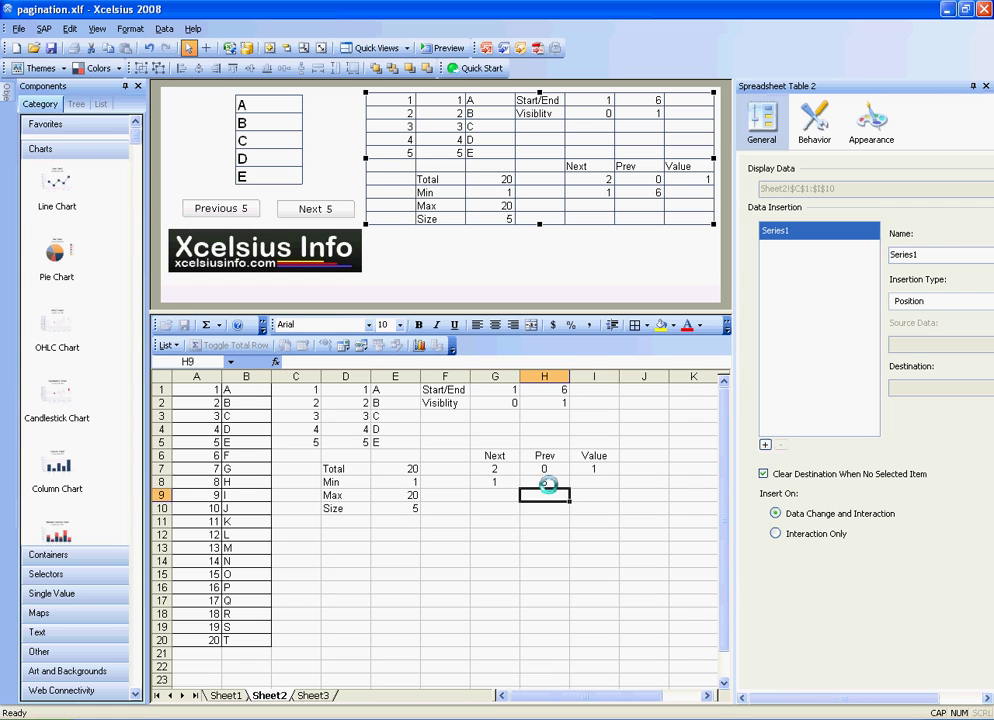
left_click(585, 469)
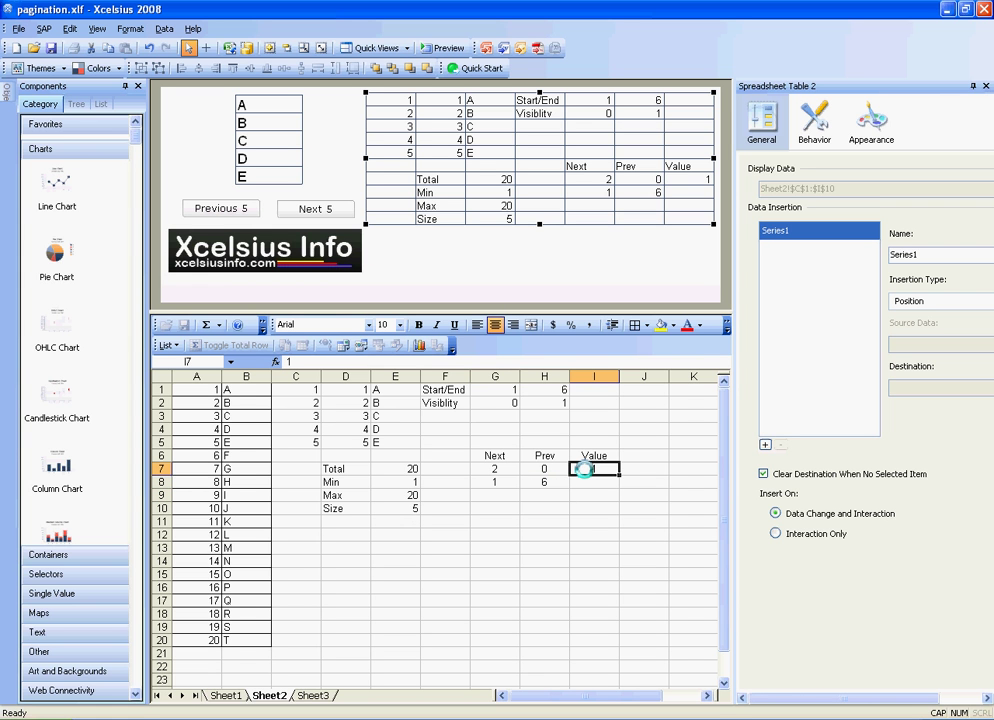
type("2")
key("Return")
key("Left")
key("Left")
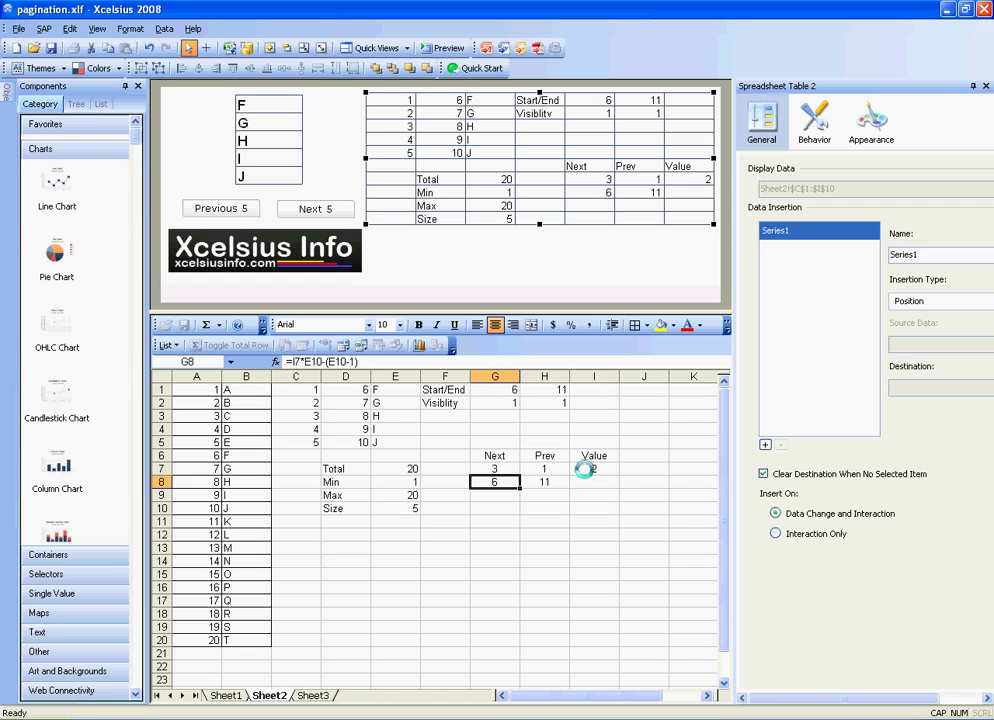
key("Up")
key("Right")
key("Right")
type("3")
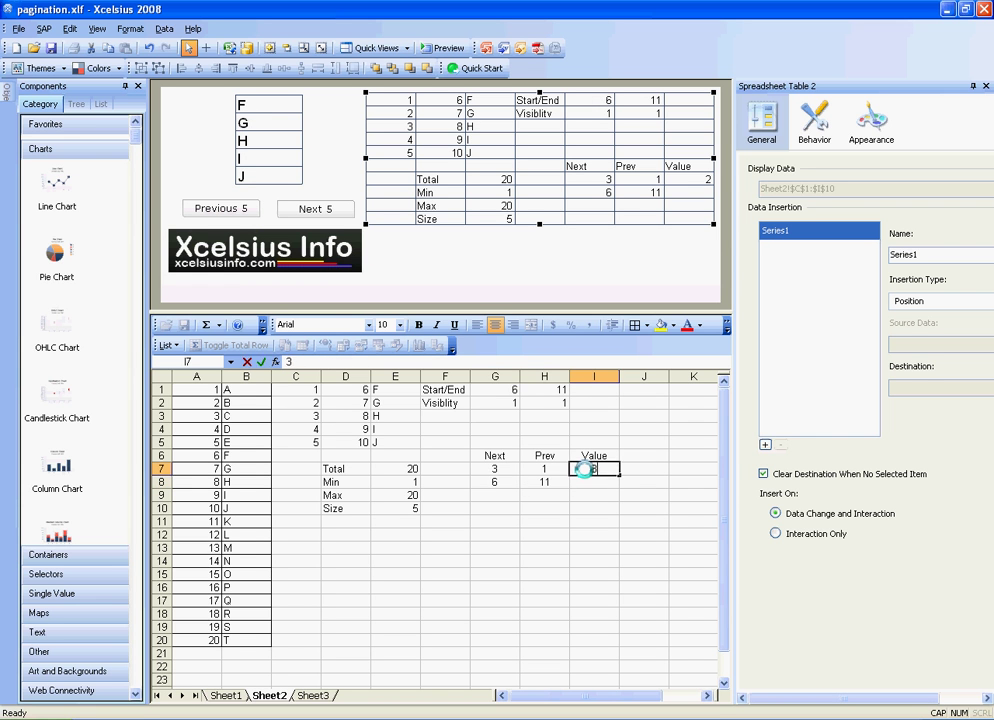
key("Return")
key("Left")
key("Left")
key("Right")
key("Up")
key("Right")
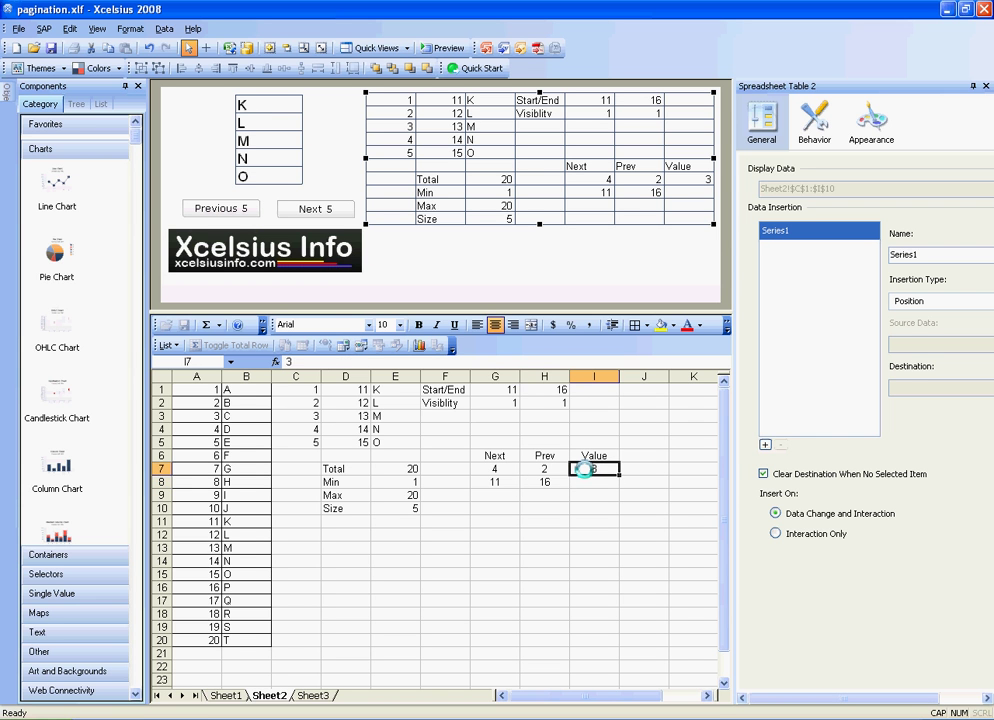
type("1")
key("Return")
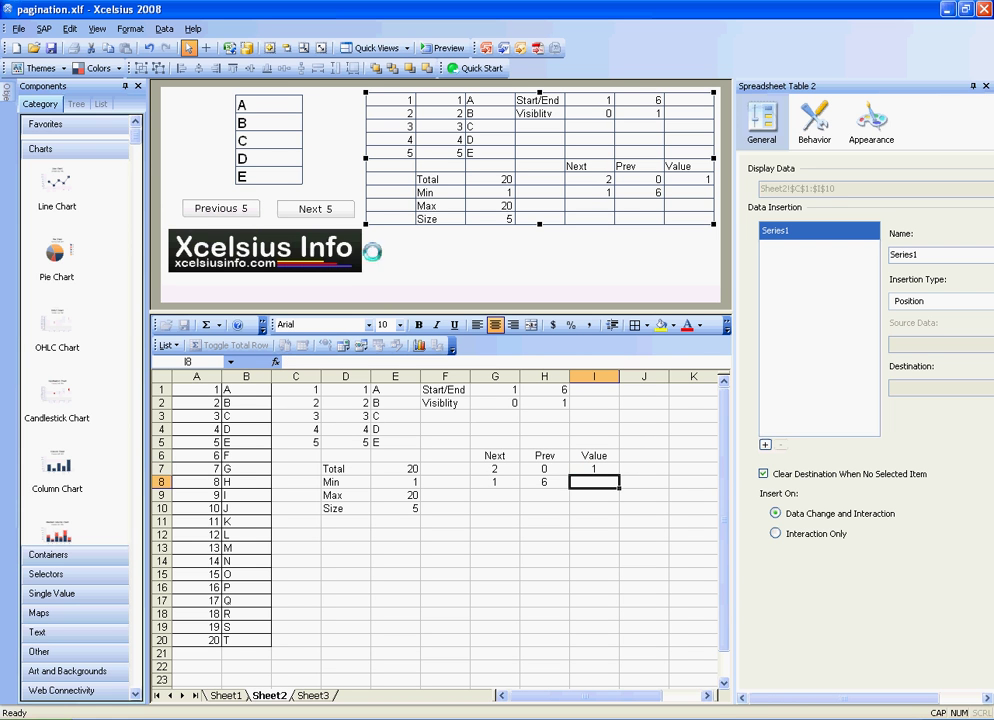
- Check the Next 5 button's Source Data and Destination ranges without changing them
left_click(322, 210)
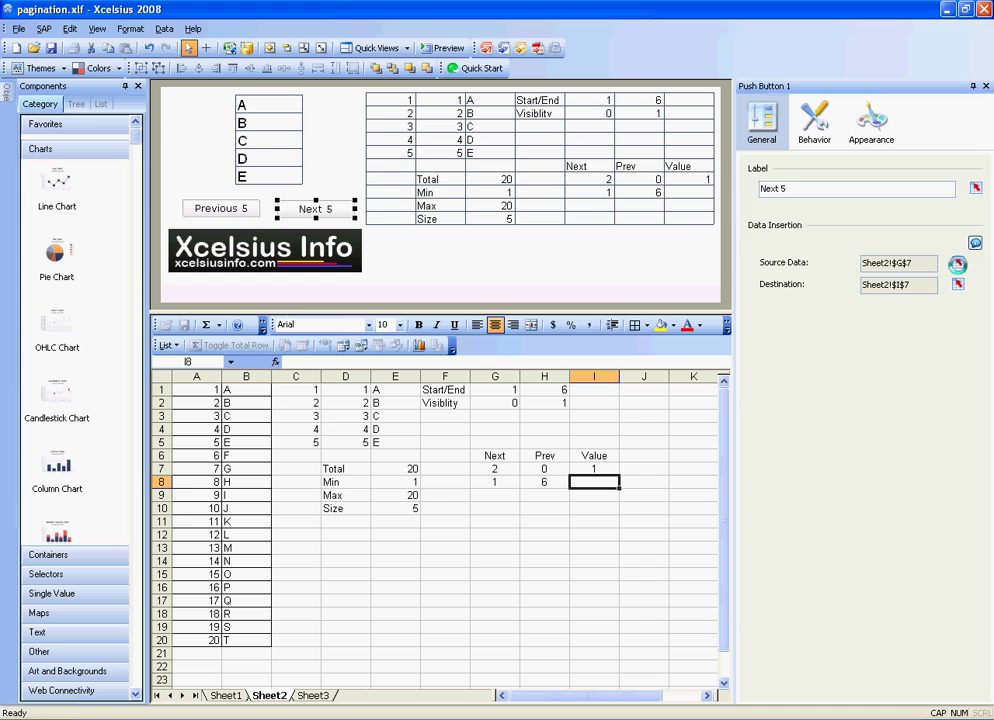
left_click(953, 264)
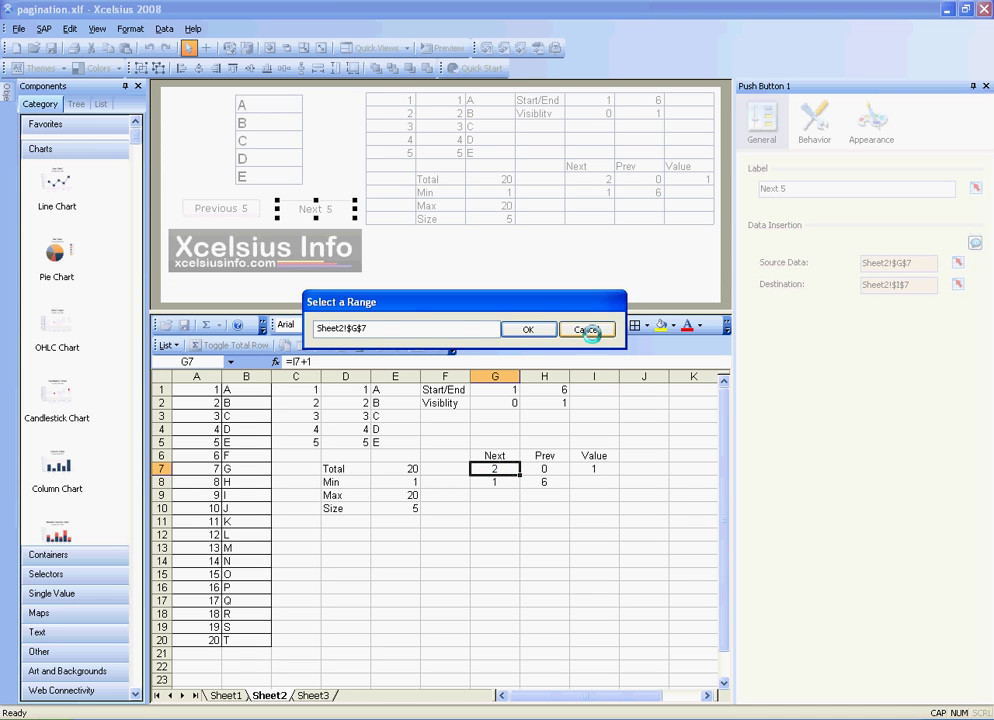
left_click(587, 330)
left_click(957, 284)
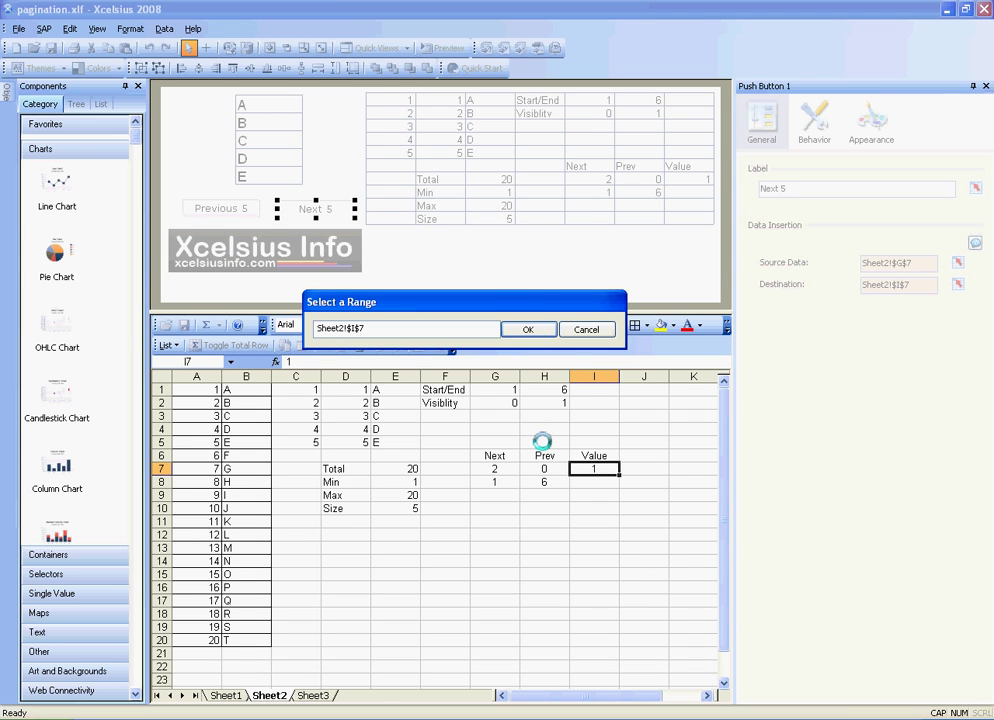
left_click(584, 329)
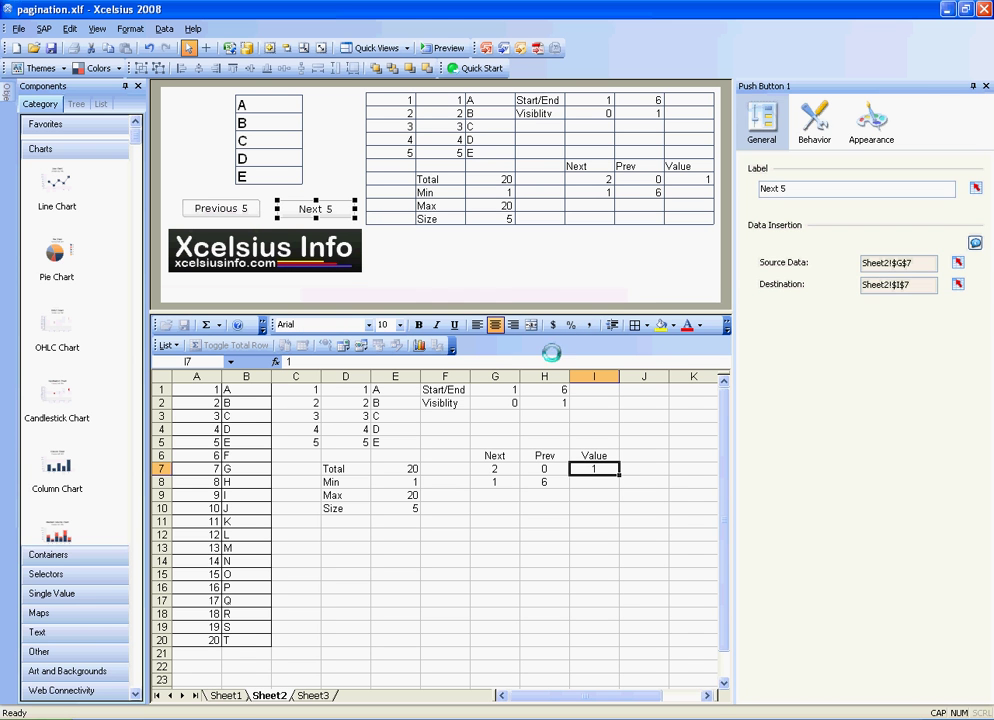
- Check the Previous 5 button's source H7 and destination I7 ranges without changing them
left_click(190, 208)
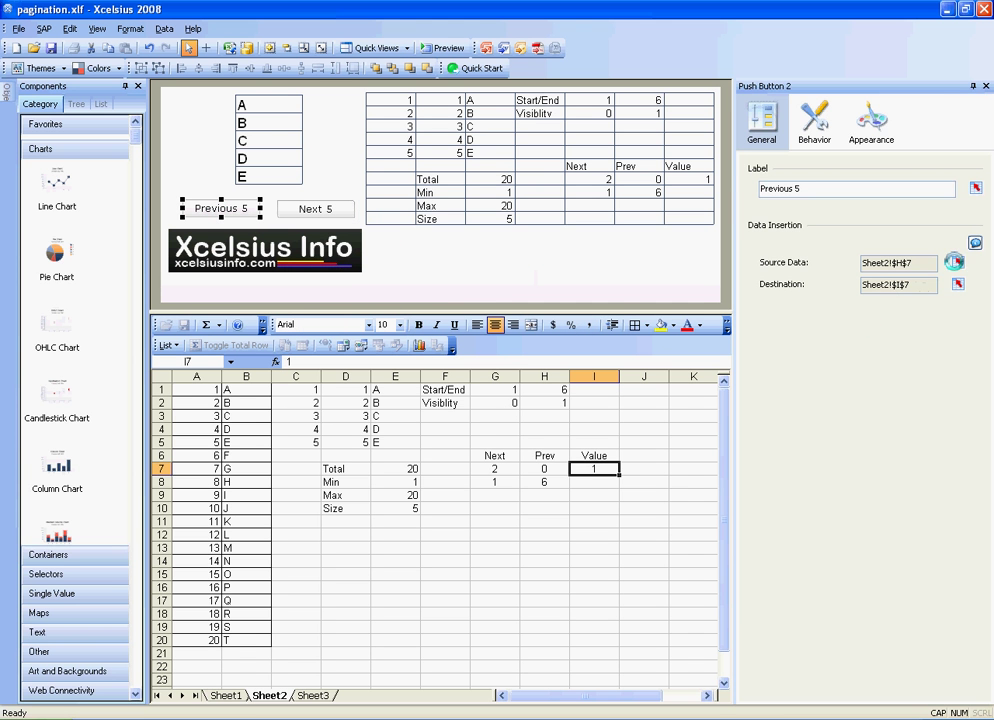
left_click(954, 262)
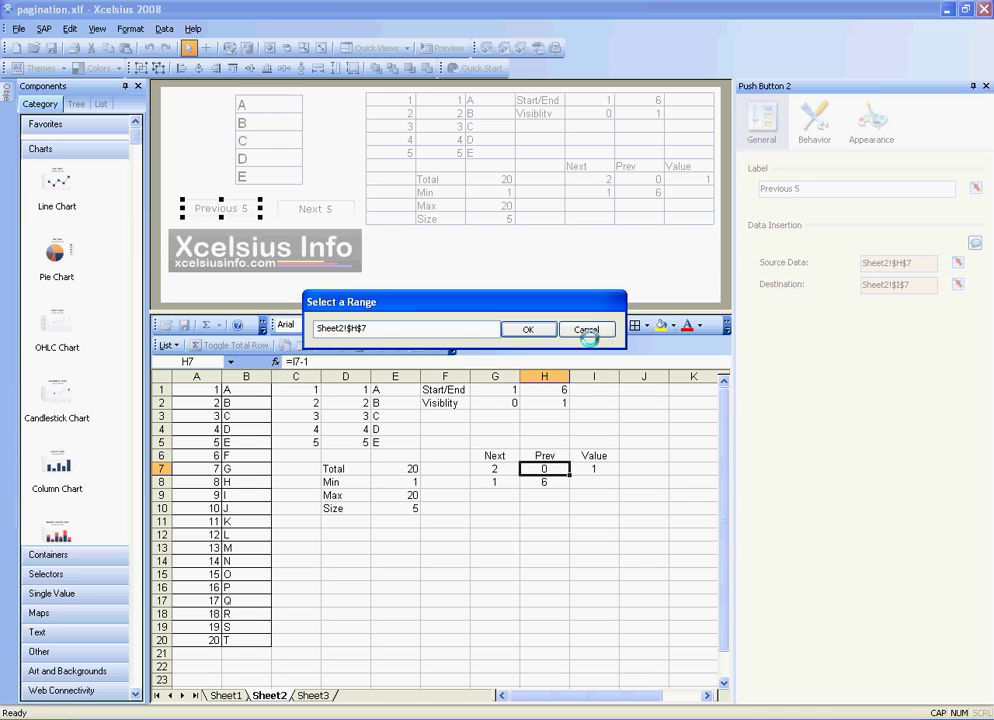
left_click(587, 331)
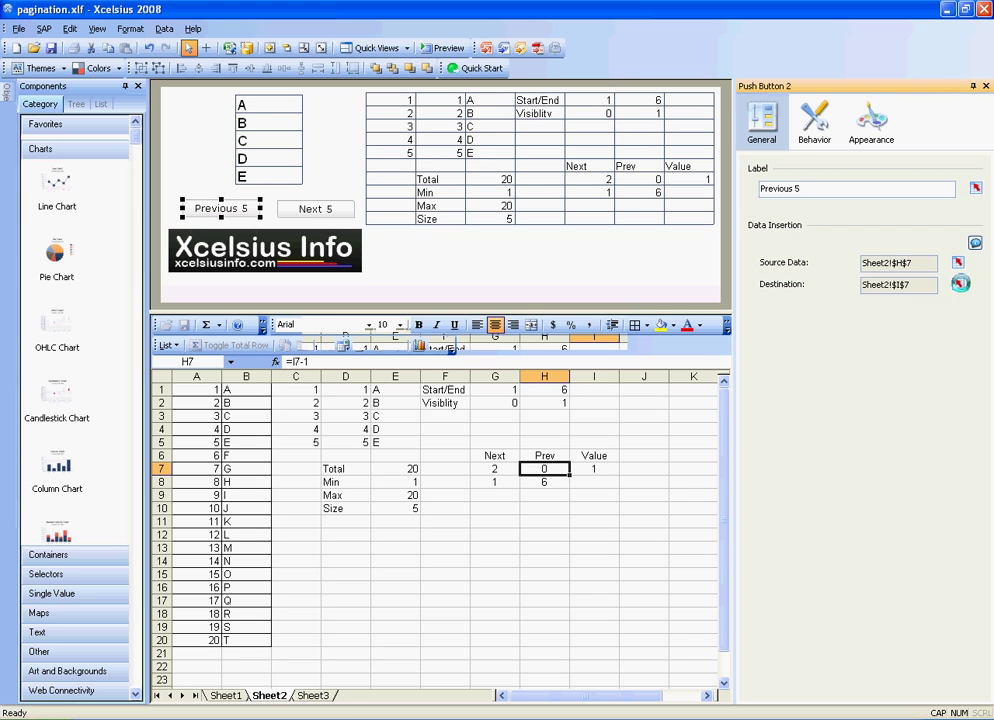
left_click(959, 283)
left_click(588, 330)
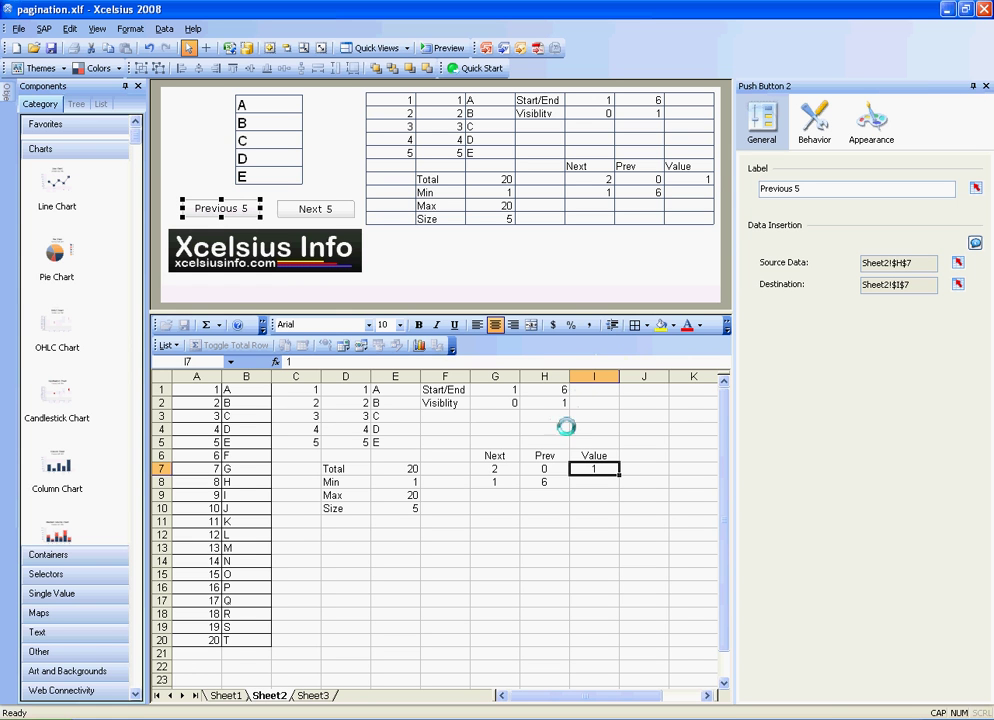
- Review the page formulas in G8:H8, Start/End in G1:H1, visibility in G2:H2, then preview
left_click_drag(564, 486, 510, 484)
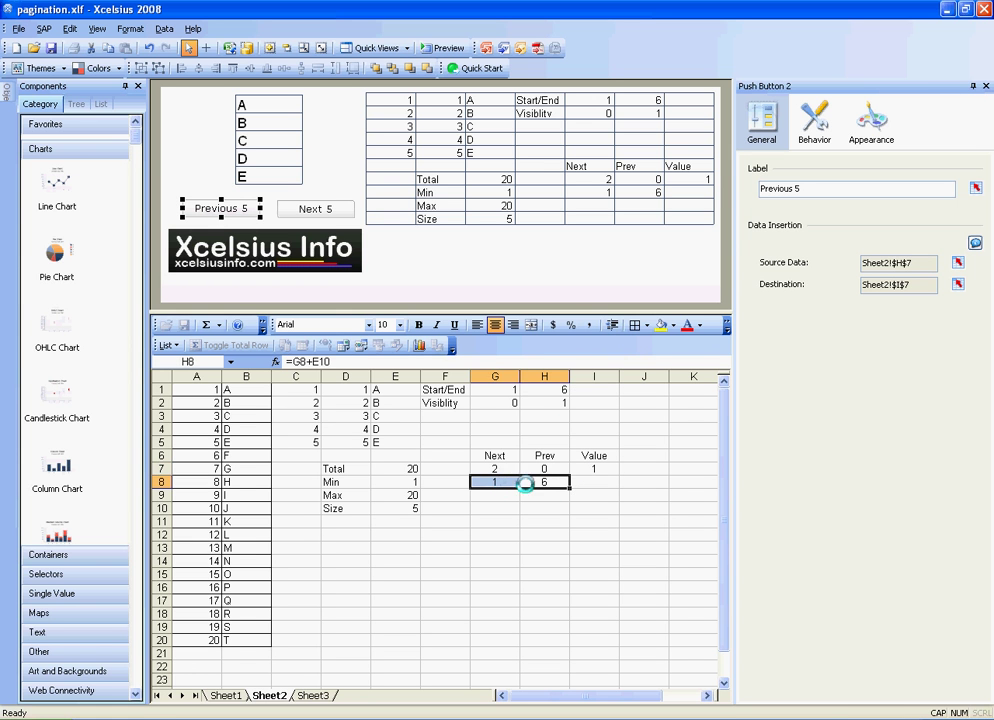
left_click(508, 390)
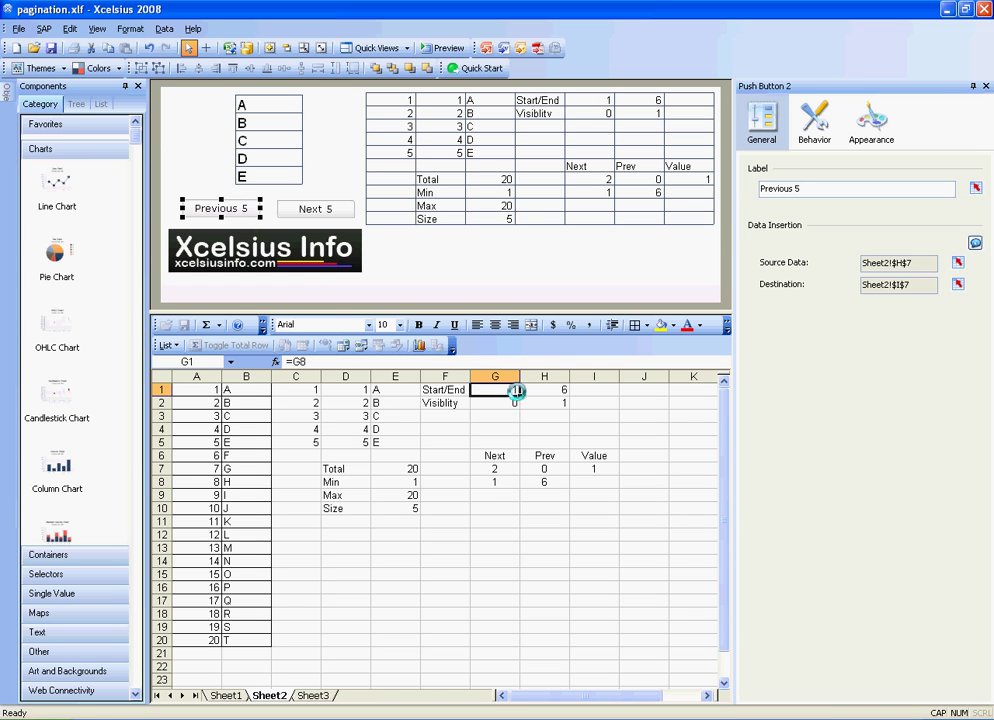
left_click(528, 391)
left_click(508, 388)
left_click_drag(495, 482, 537, 482)
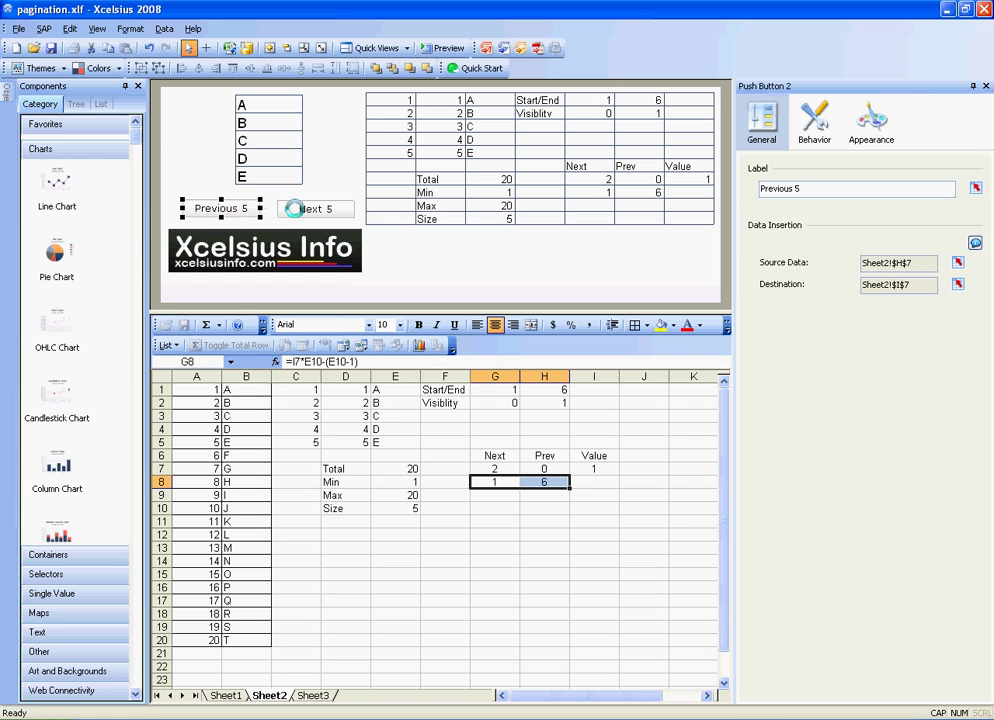
left_click_drag(495, 402, 533, 404)
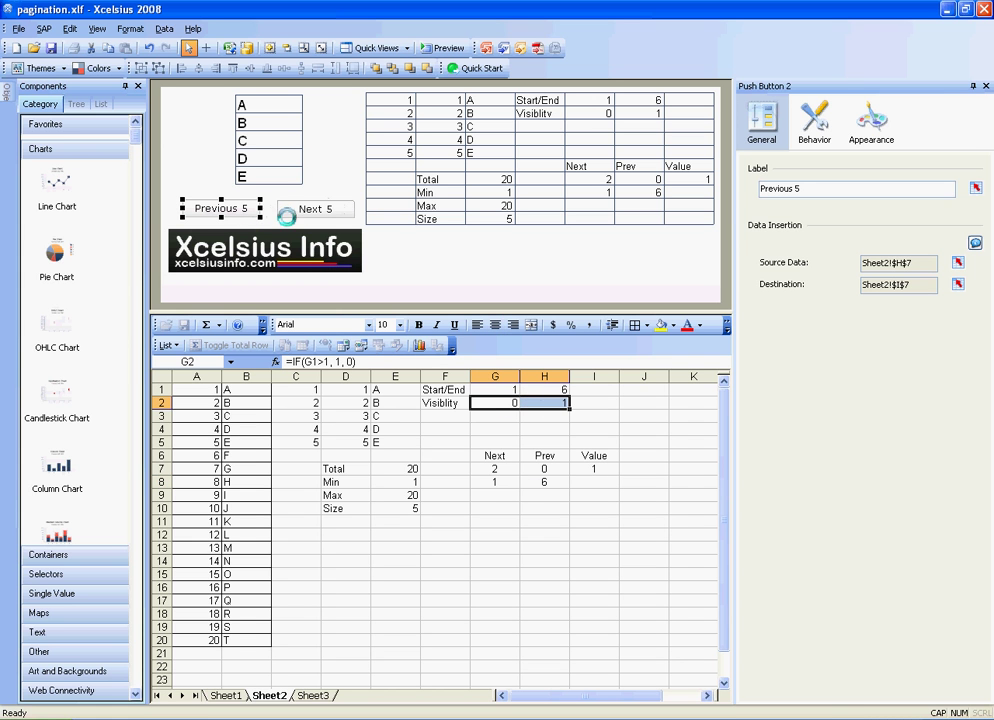
left_click(502, 413)
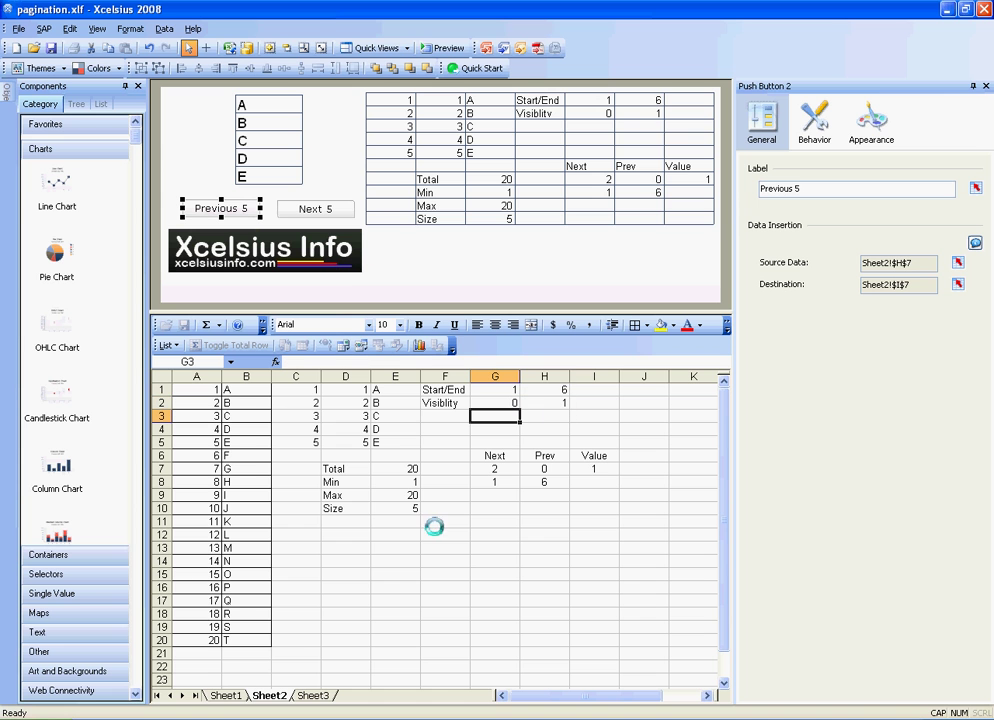
left_click(451, 47)
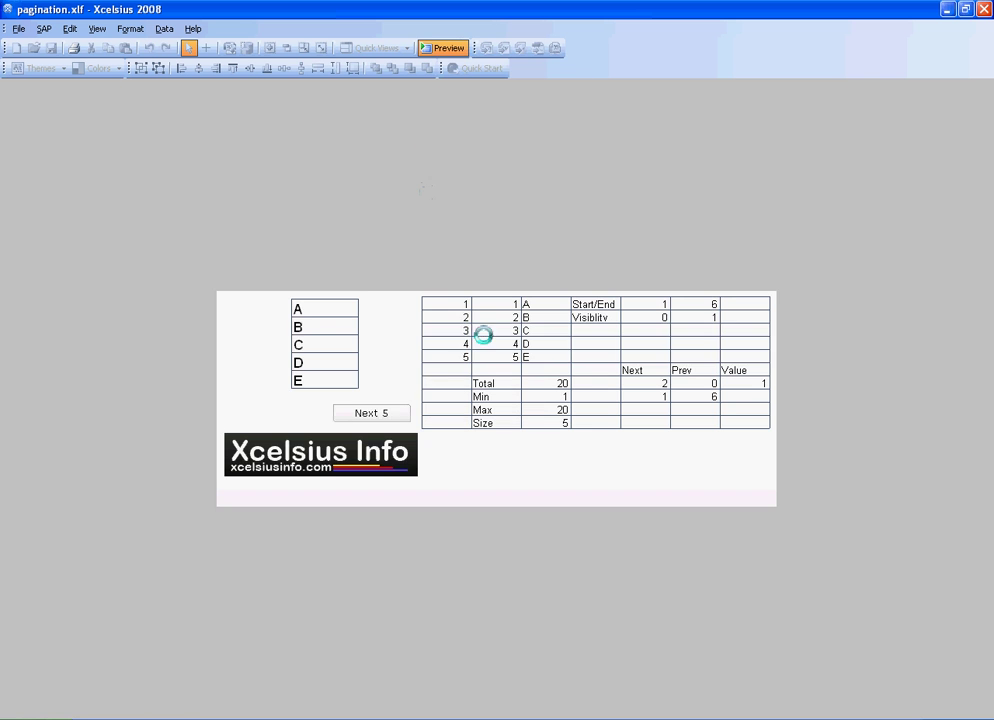
- Page forward to items K–O and back to A–E, then leave preview
left_click(379, 415)
left_click(379, 415)
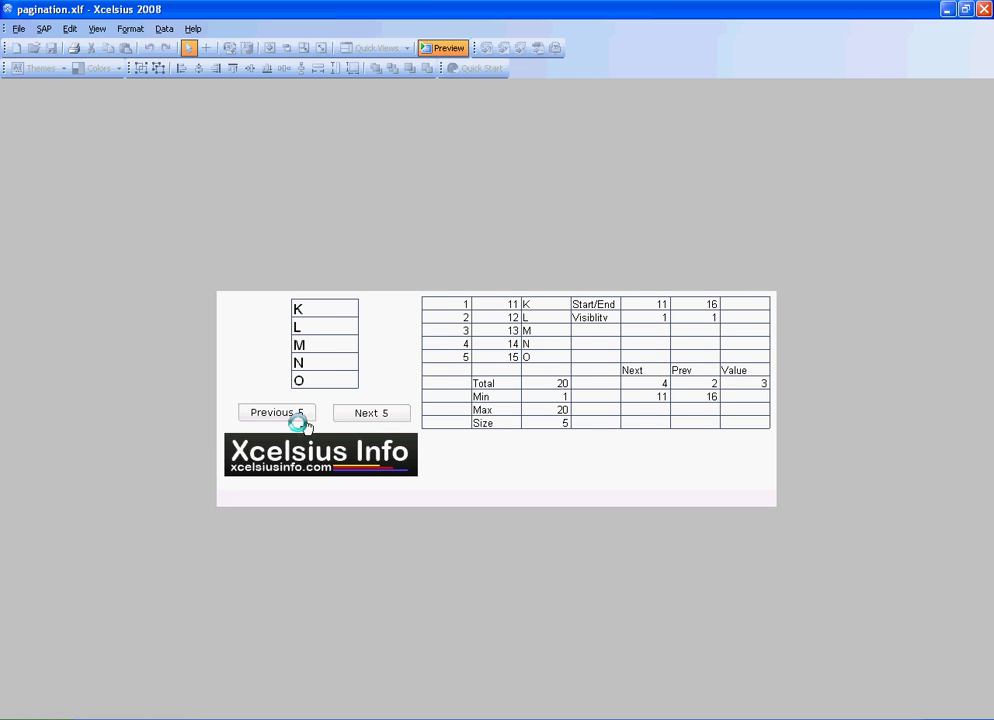
left_click(285, 416)
left_click(292, 416)
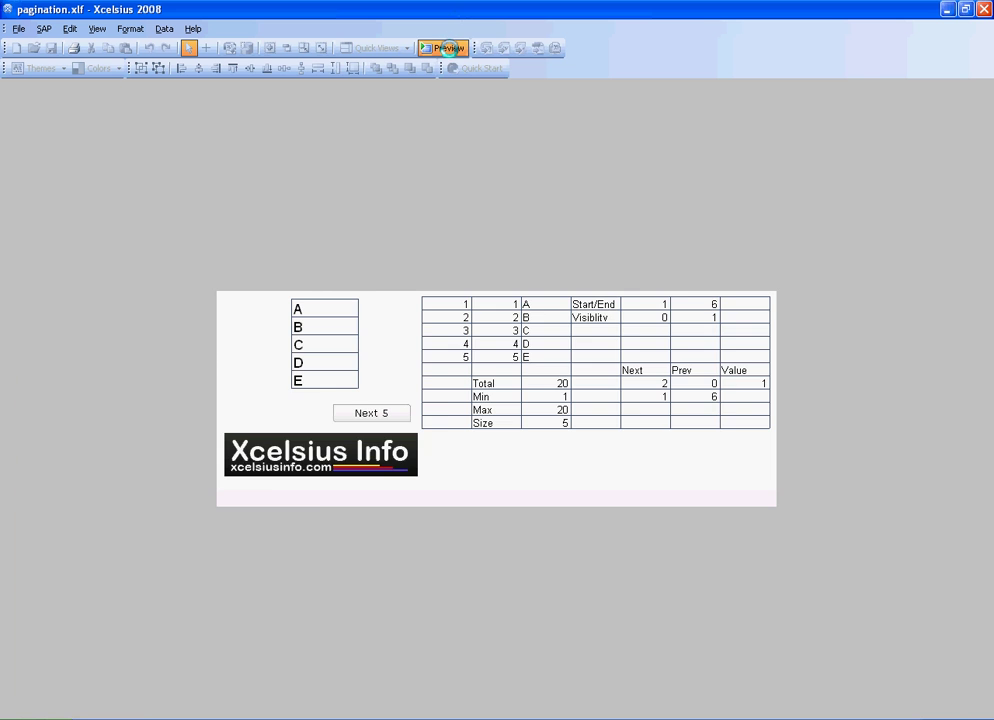
left_click(447, 48)
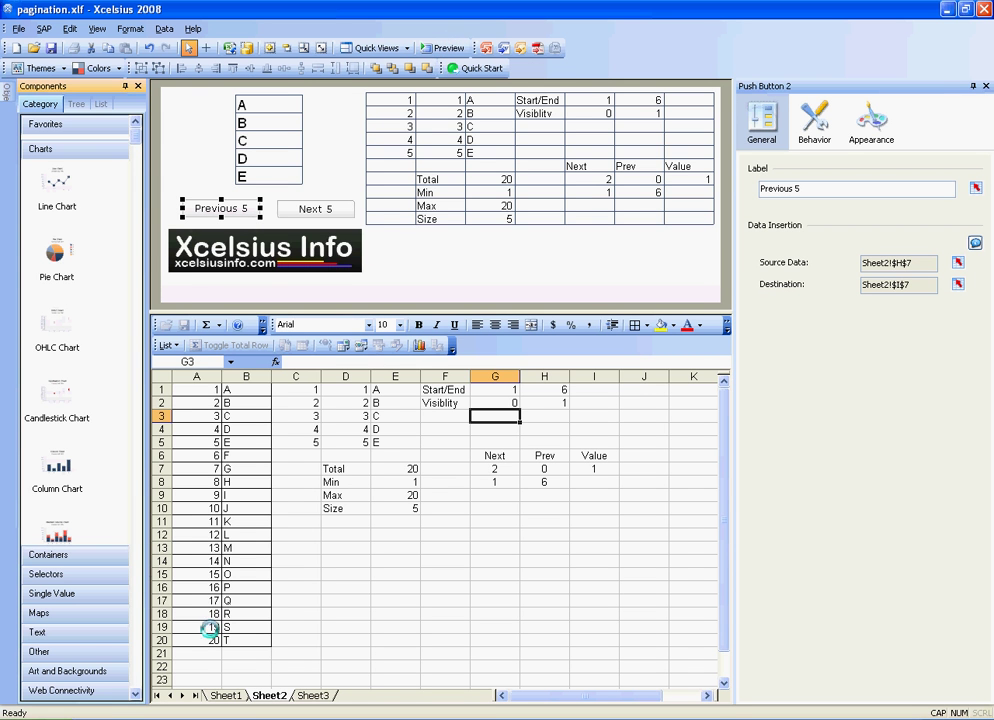
- Delete items P–T from A16:B20 and preview the dashboard with 15 items
left_click_drag(247, 637, 202, 594)
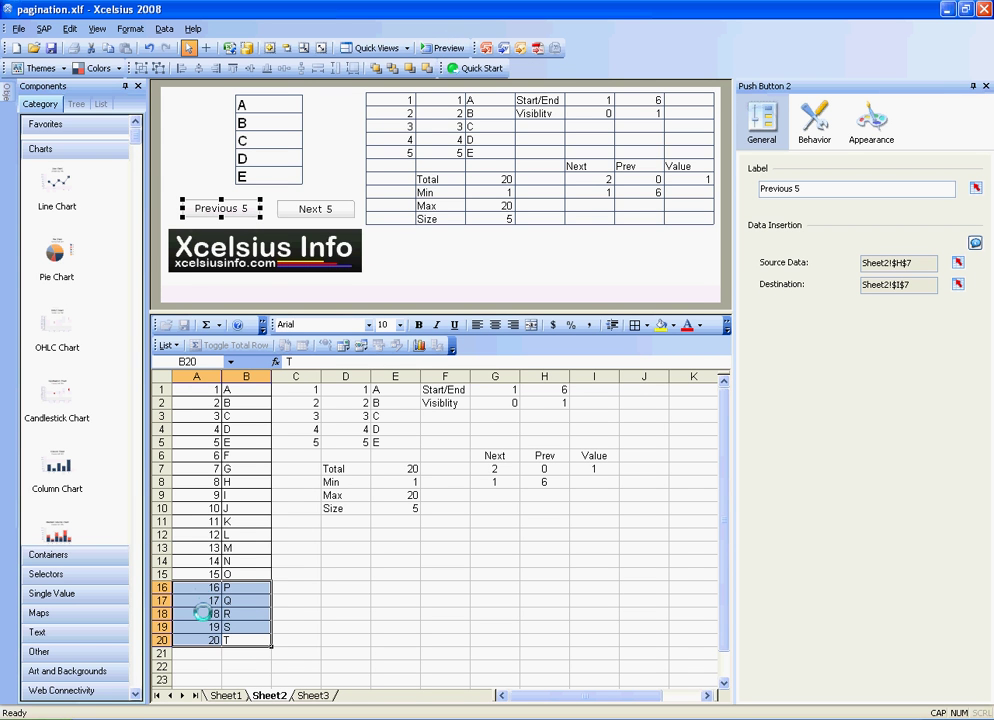
key("Delete")
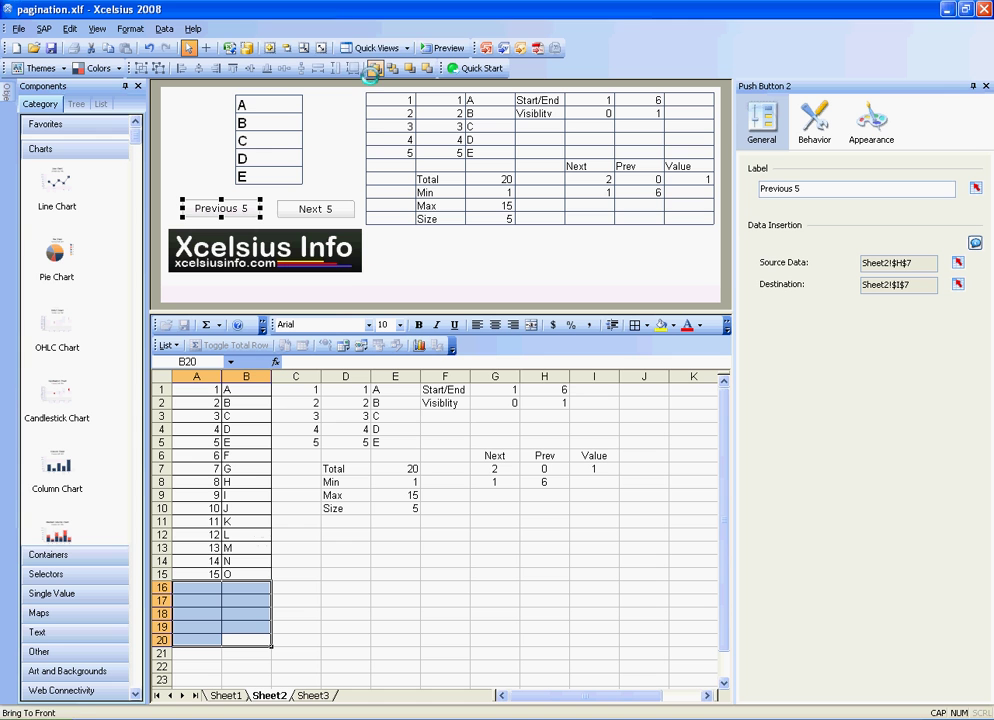
left_click(441, 48)
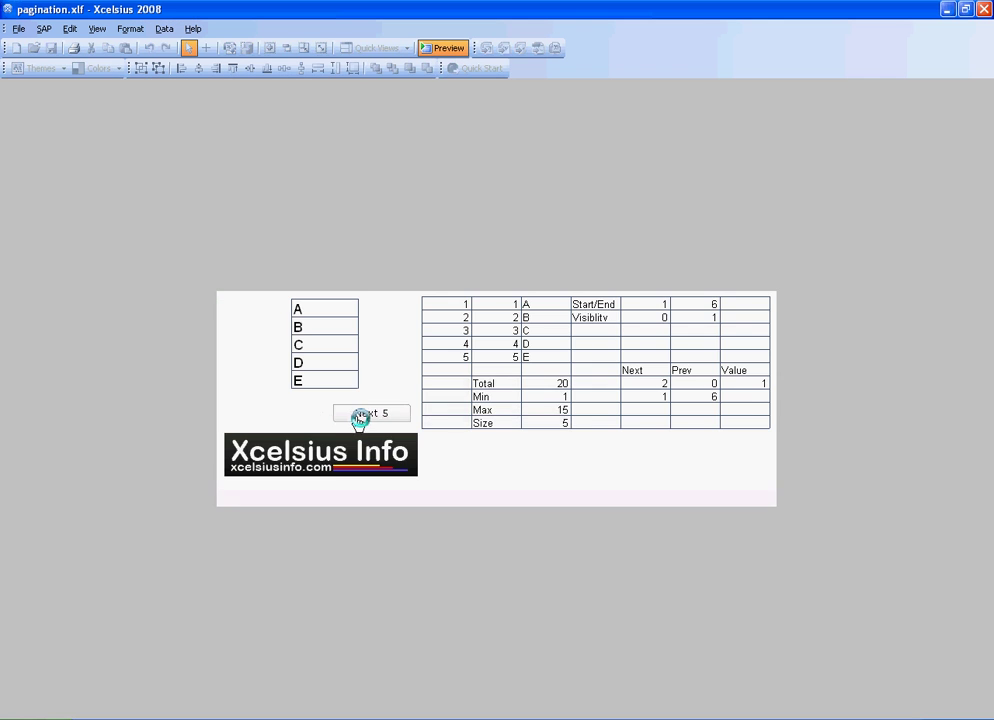
- Page through items A–O with Next 5 and Previous 5, ending back on A–E
left_click(360, 418)
left_click(379, 417)
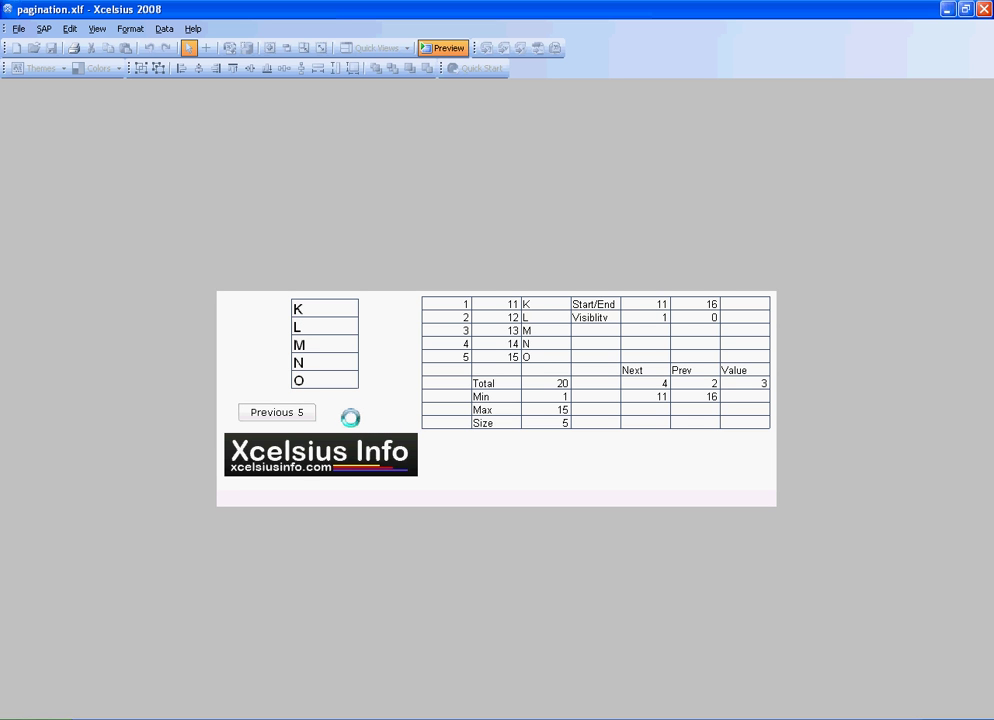
left_click(277, 412)
left_click(277, 412)
left_click(355, 413)
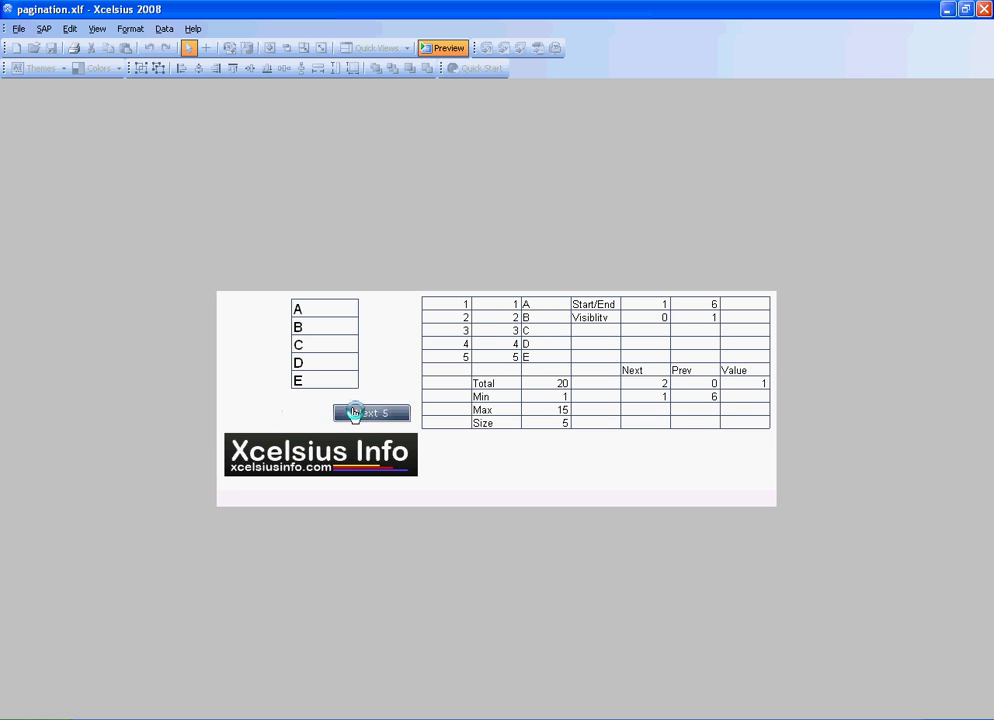
left_click(345, 413)
left_click(302, 414)
left_click(302, 414)
left_click(340, 414)
left_click(340, 414)
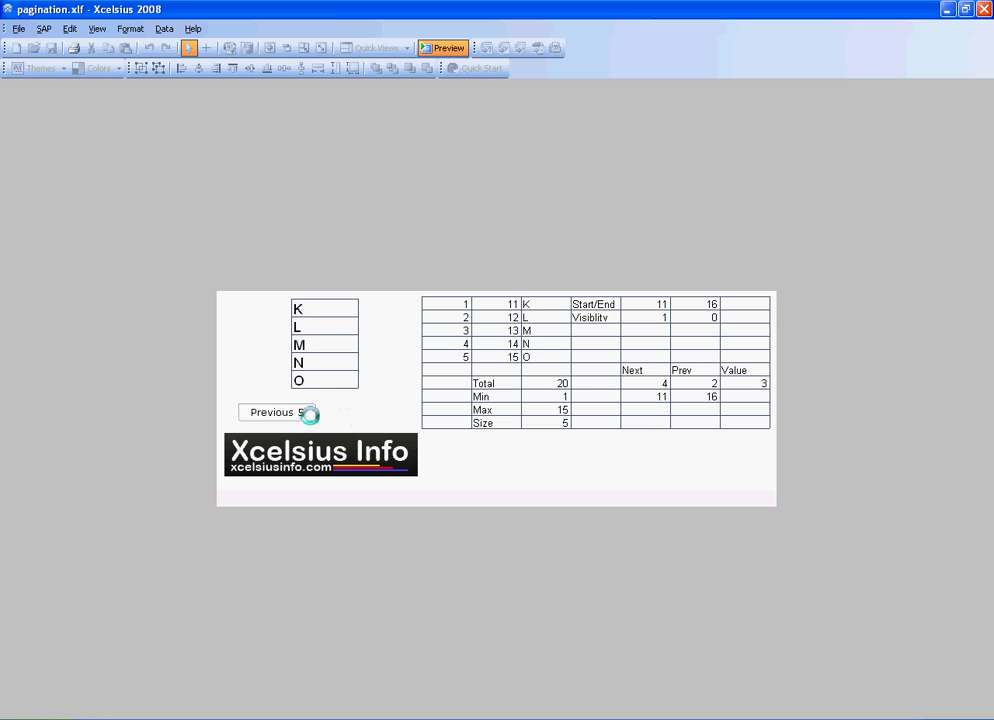
left_click(296, 416)
left_click(296, 416)
left_click(348, 418)
left_click(348, 418)
left_click(305, 416)
left_click(305, 416)
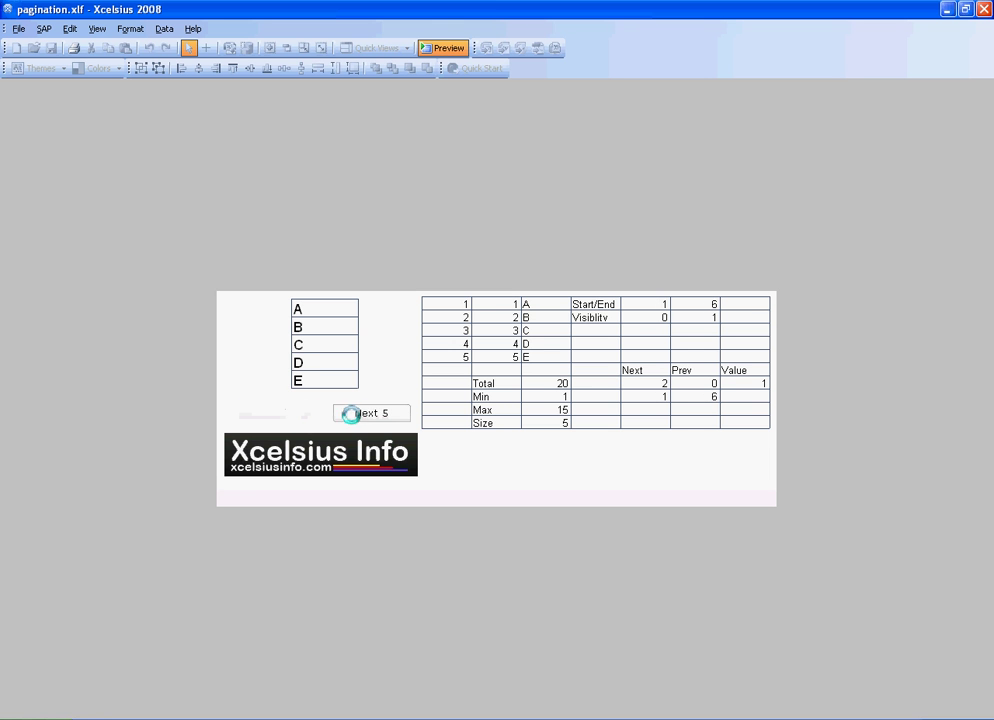